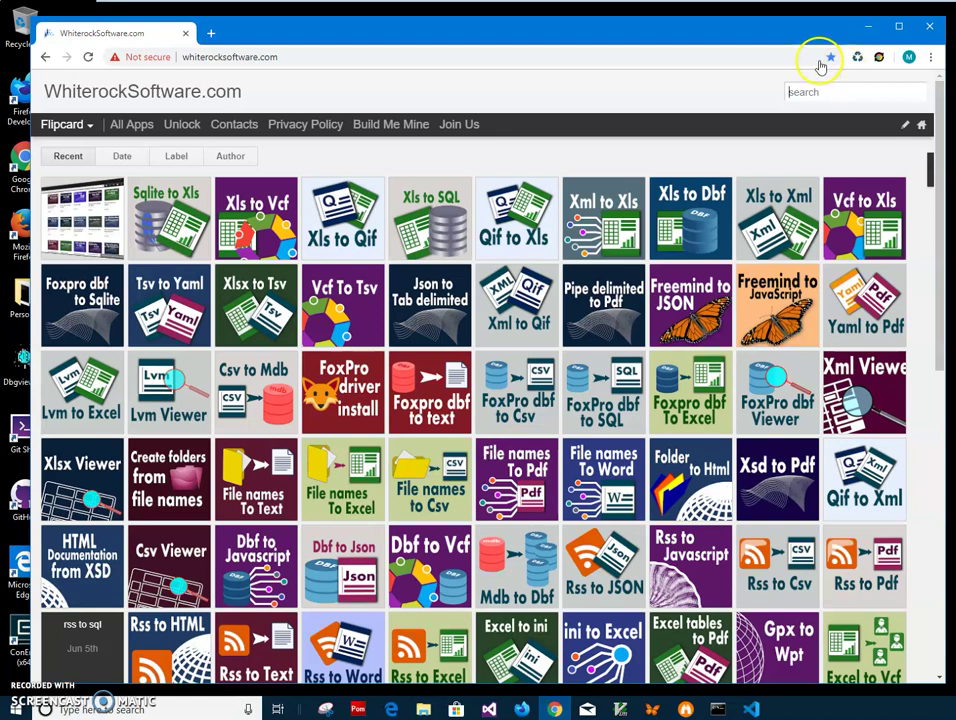
Search WhiterockSoftware.com for 'sqlite' to list the seven SQLite-related tools
left_click(805, 93)
type("sqlite")
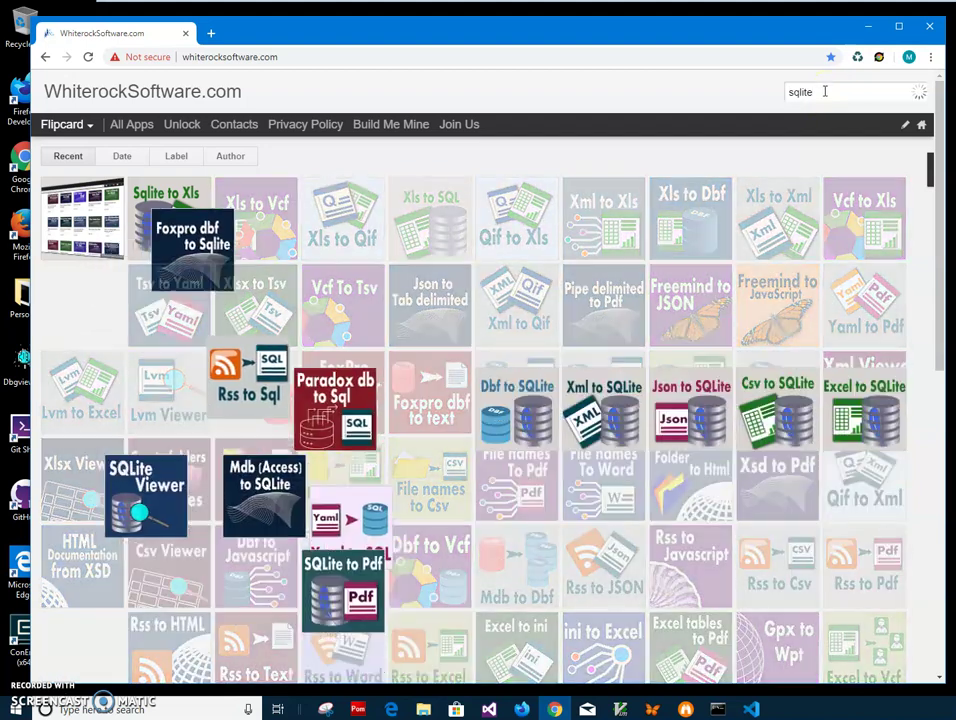
left_click(795, 99)
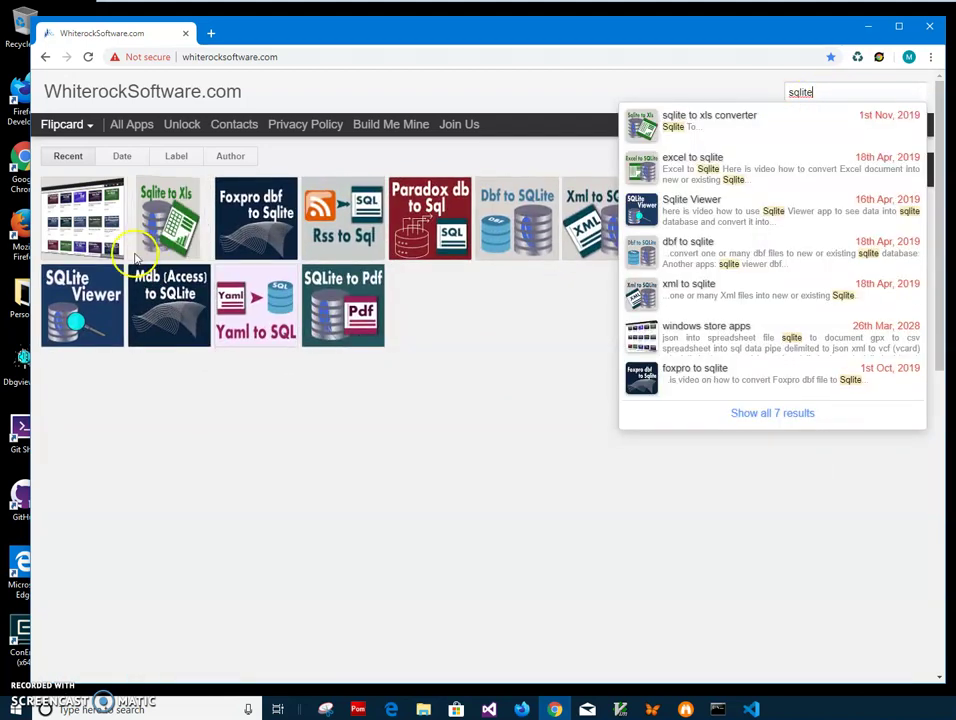
Open the SQLite to XLS converter post and open the downloaded SqliteToXlsSetup.zip
left_click(167, 220)
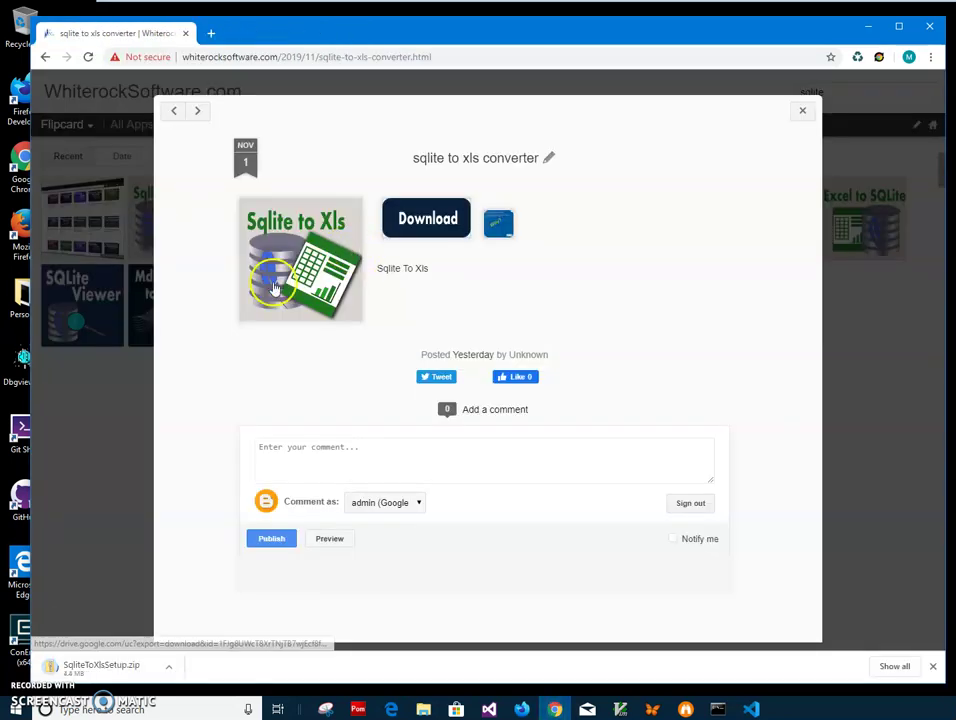
left_click(110, 670)
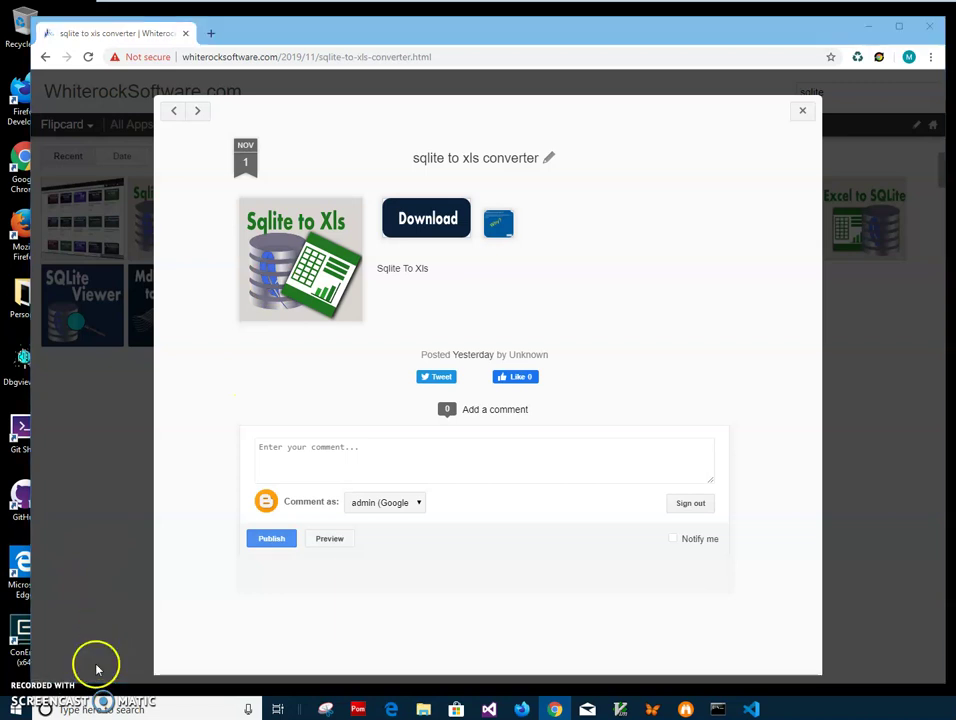
Launch SqliteToXlsSetup.msi from the zip, bypassing the SmartScreen warning with Run anyway
left_click(334, 232)
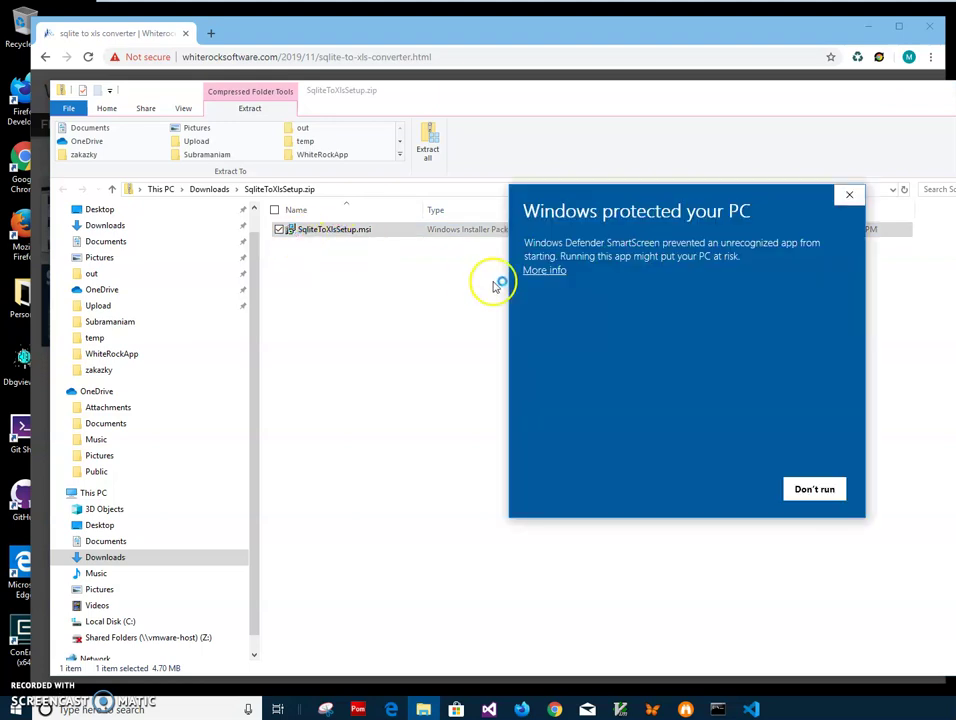
left_click(541, 271)
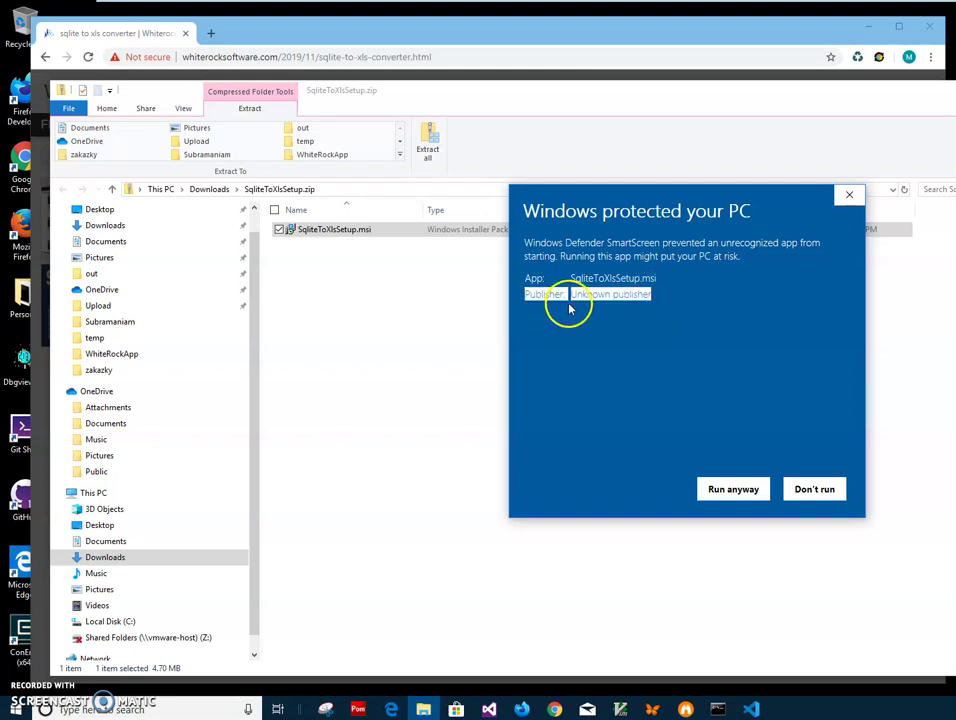
left_click(735, 499)
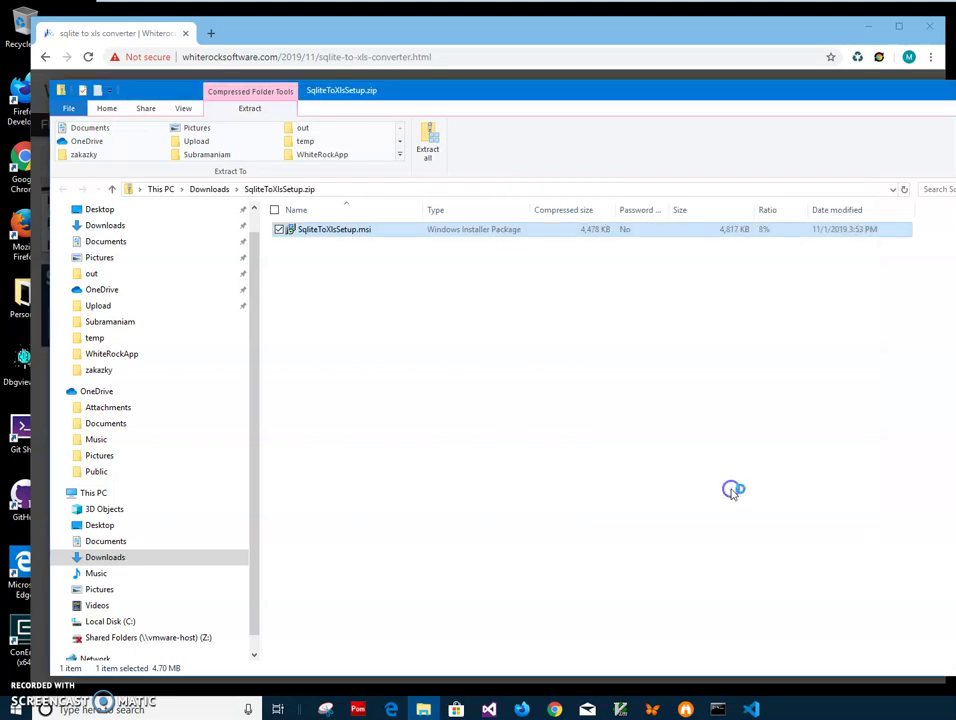
Complete the setup wizard and approve the UAC prompt to install SqliteToXls
left_click(710, 458)
left_click(710, 460)
left_click(597, 463)
left_click(716, 462)
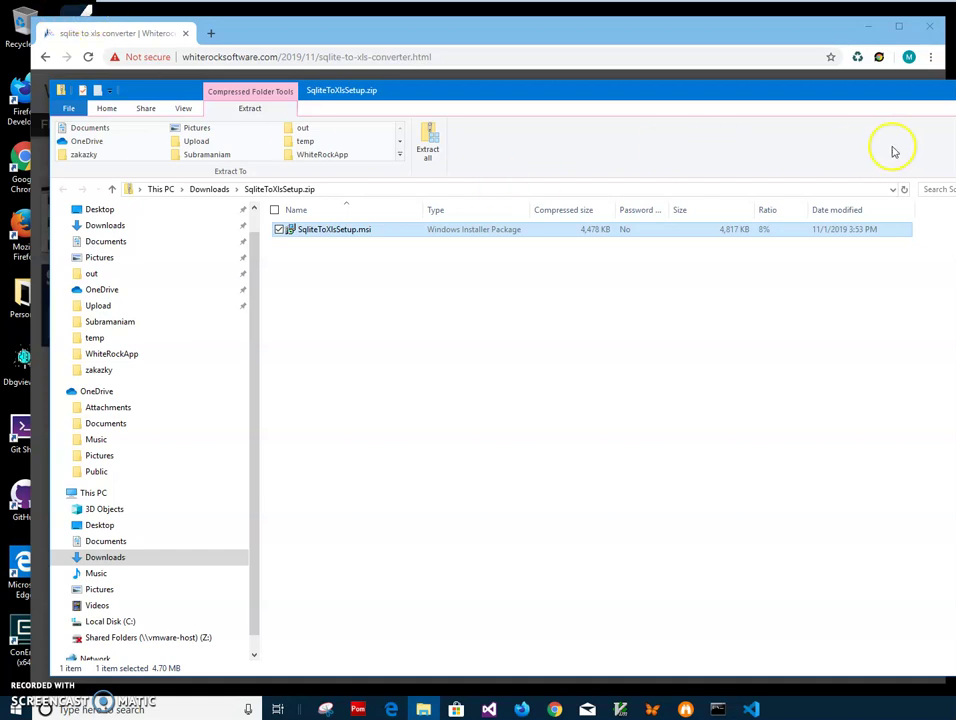
Close the zip window and minimize Chrome to reveal the new SqliteToXls desktop shortcut
key("alt+F4")
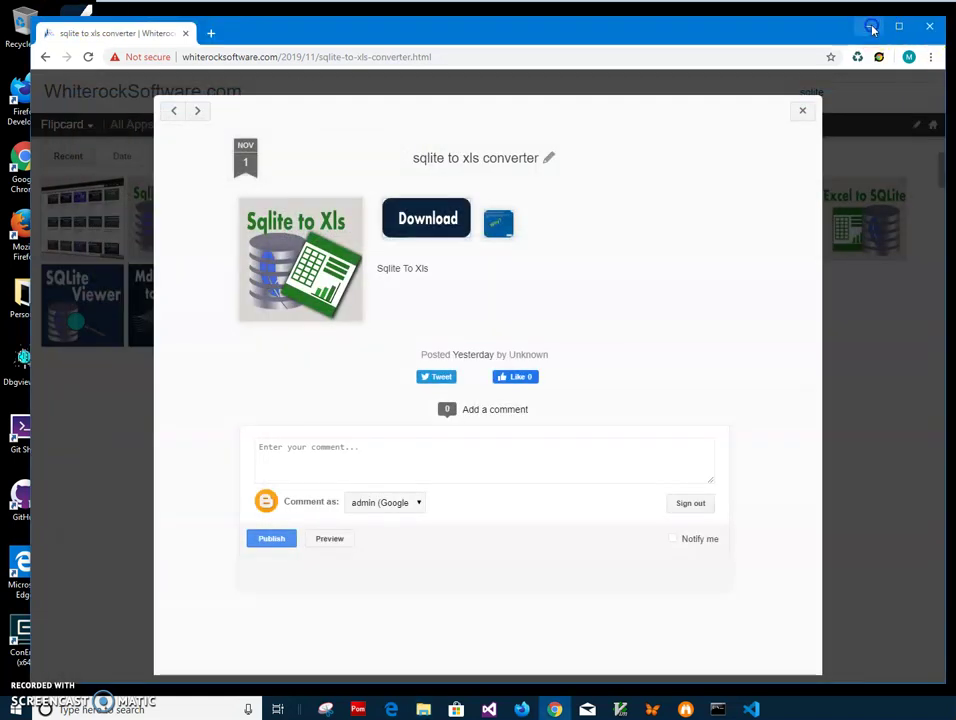
left_click(871, 26)
left_click(76, 26)
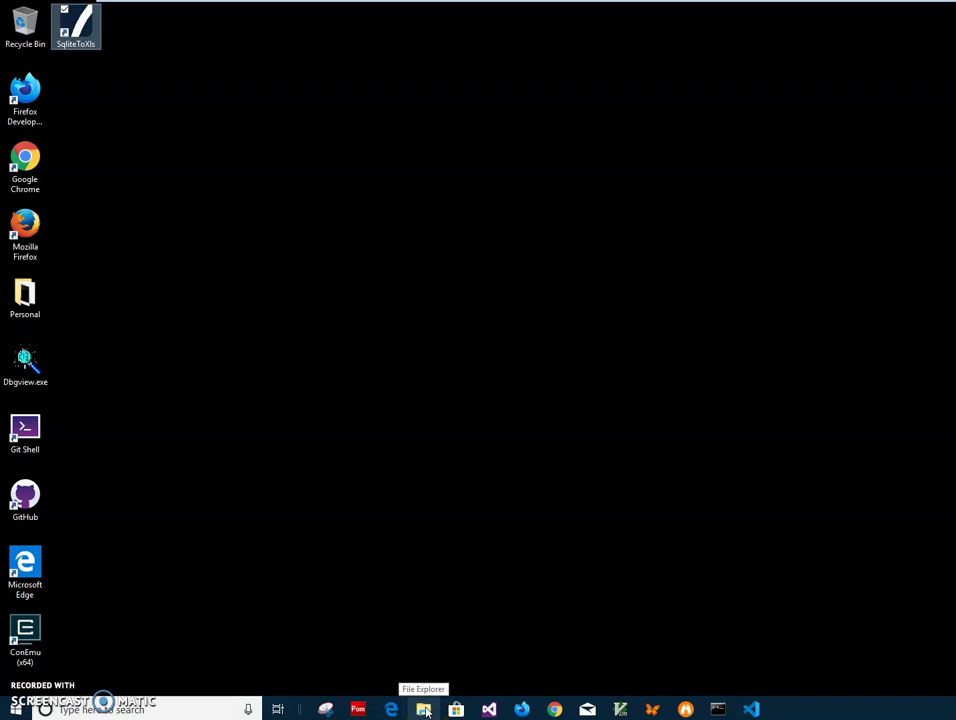
Open example.sqlite from File Explorer's Recent files in Sqlite Viewer and shrink the window
left_click(424, 710)
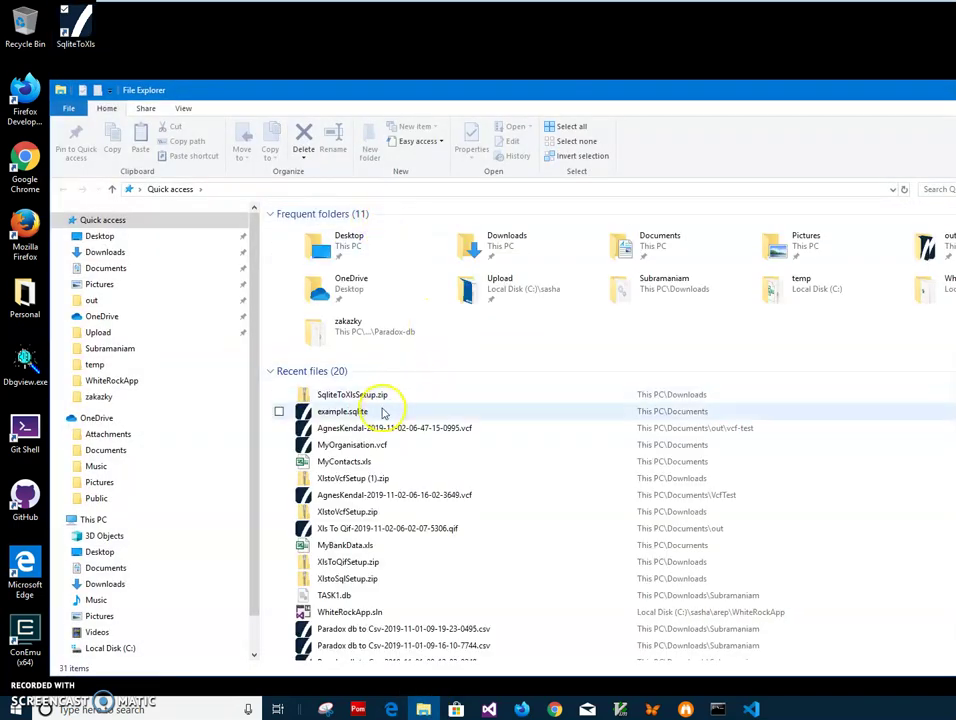
left_click(341, 413)
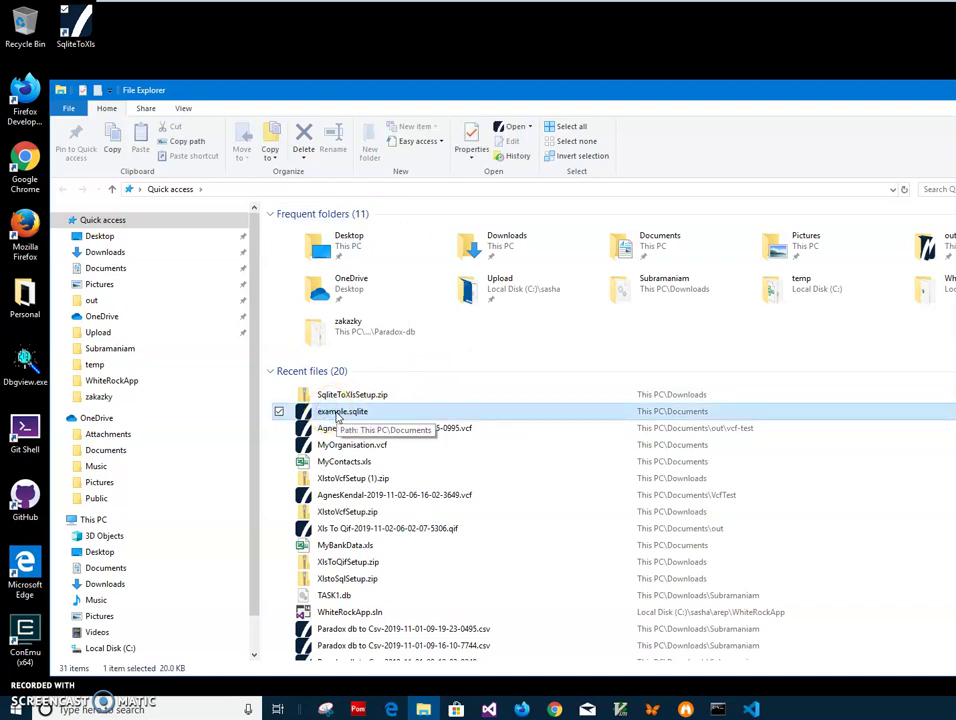
double_click(337, 413)
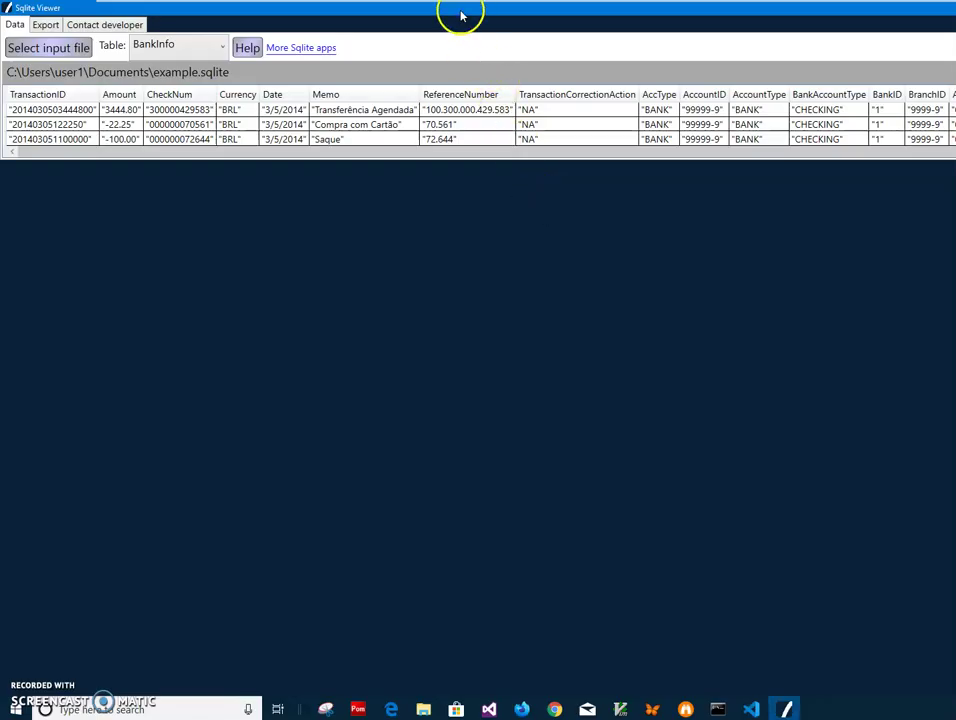
mouse_move(461, 17)
left_mouse_down()
mouse_move(453, 108)
mouse_move(575, 268)
left_mouse_up()
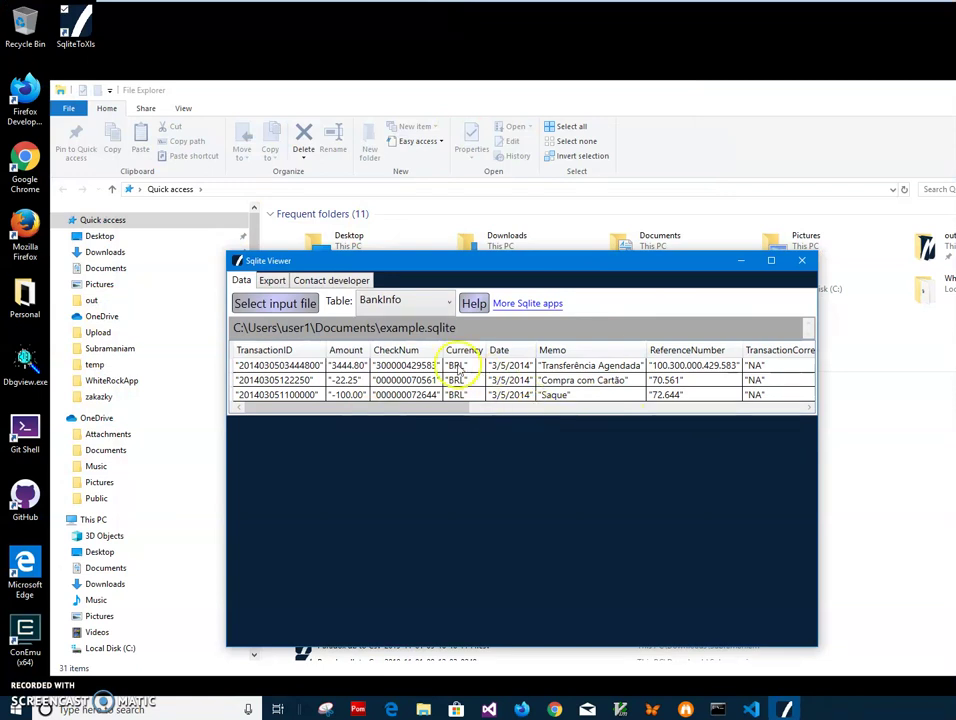
Switch the Table dropdown to USSTATESREGIONSSUBREGIONS and scroll through its rows
left_click(399, 311)
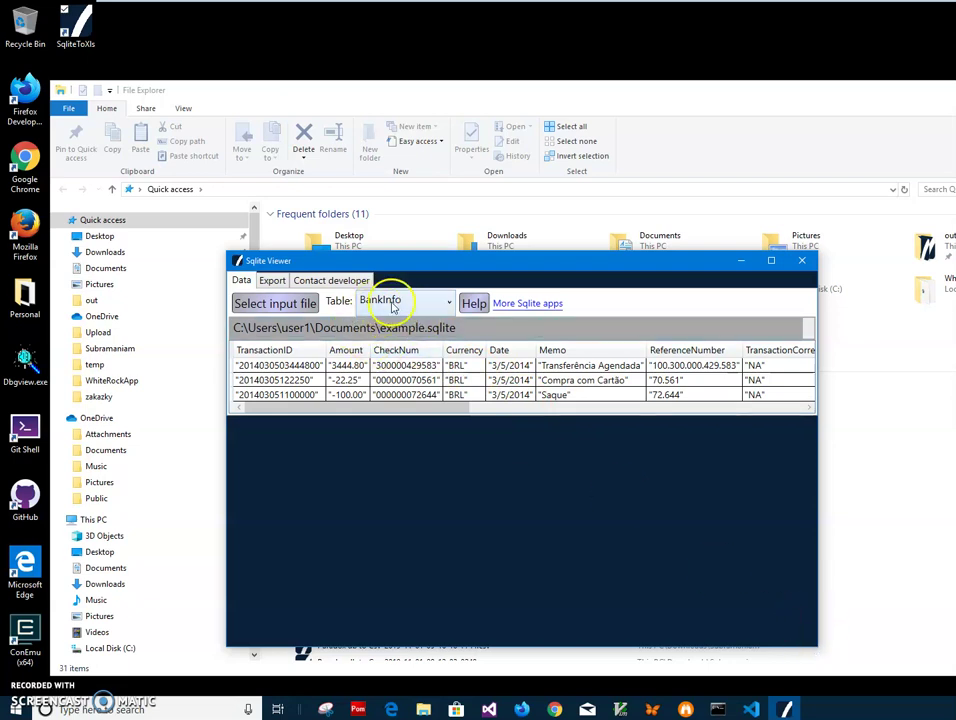
left_click(372, 302)
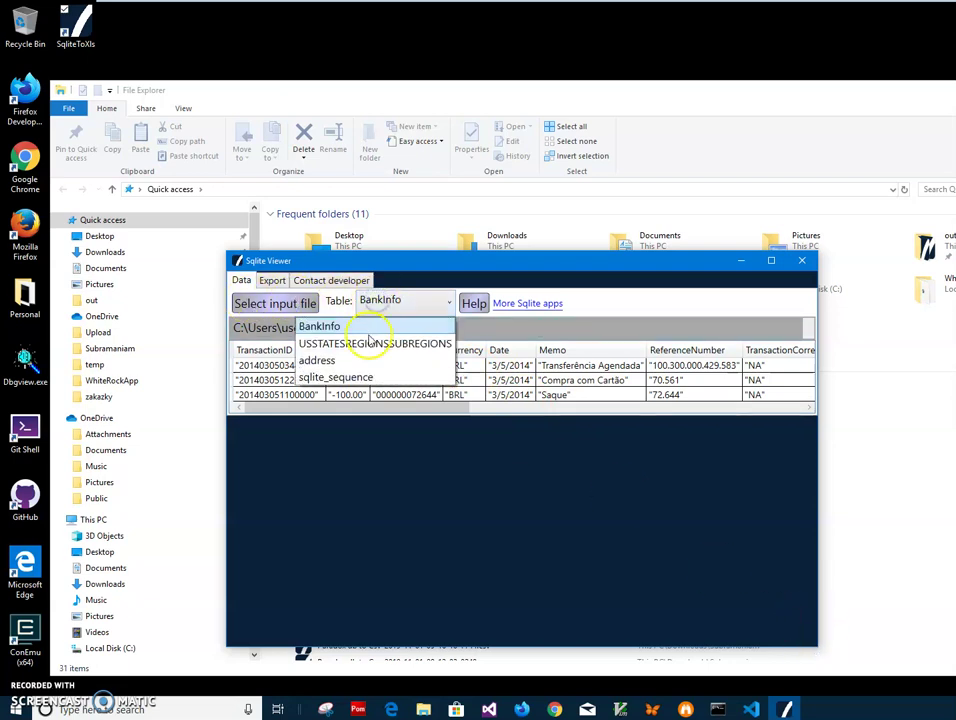
left_click(375, 341)
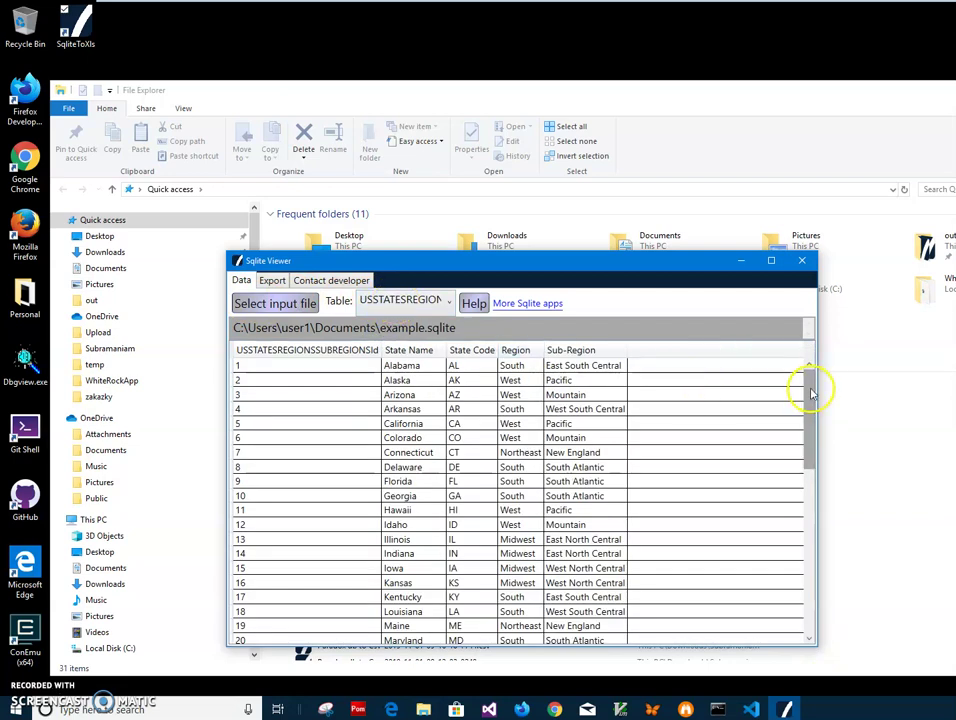
left_click_drag(811, 388, 826, 651)
Cycle through the address and sqlite_sequence tables, ending back on USSTATESREGIONSSUBREGIONS
left_click(378, 300)
left_click(376, 359)
left_click(422, 302)
left_click(390, 376)
left_click(405, 308)
left_click(390, 358)
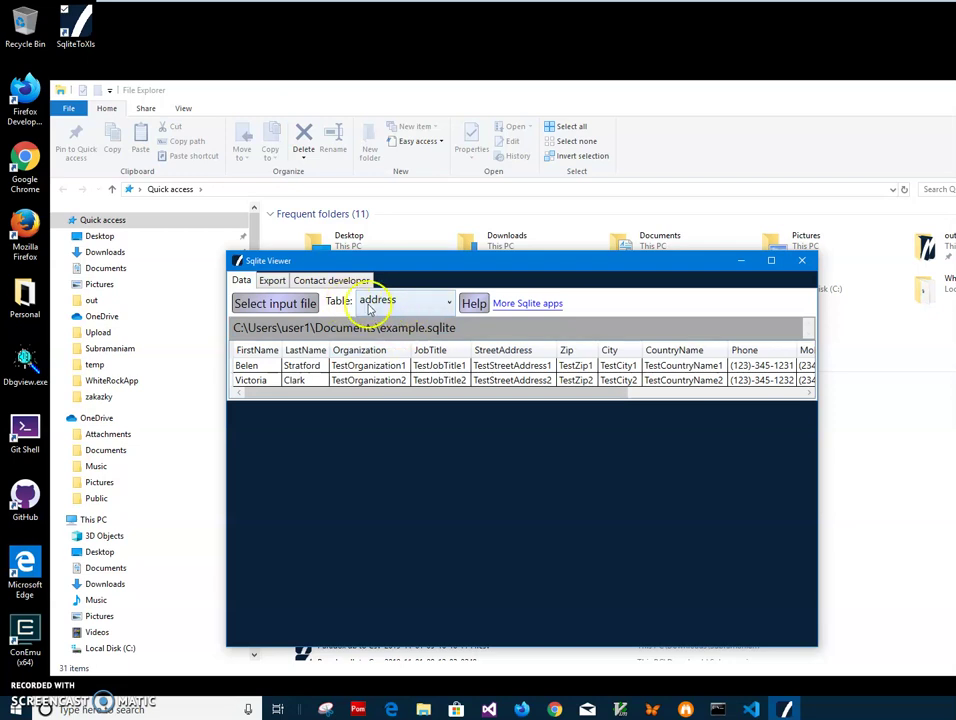
left_click(385, 301)
left_click(395, 341)
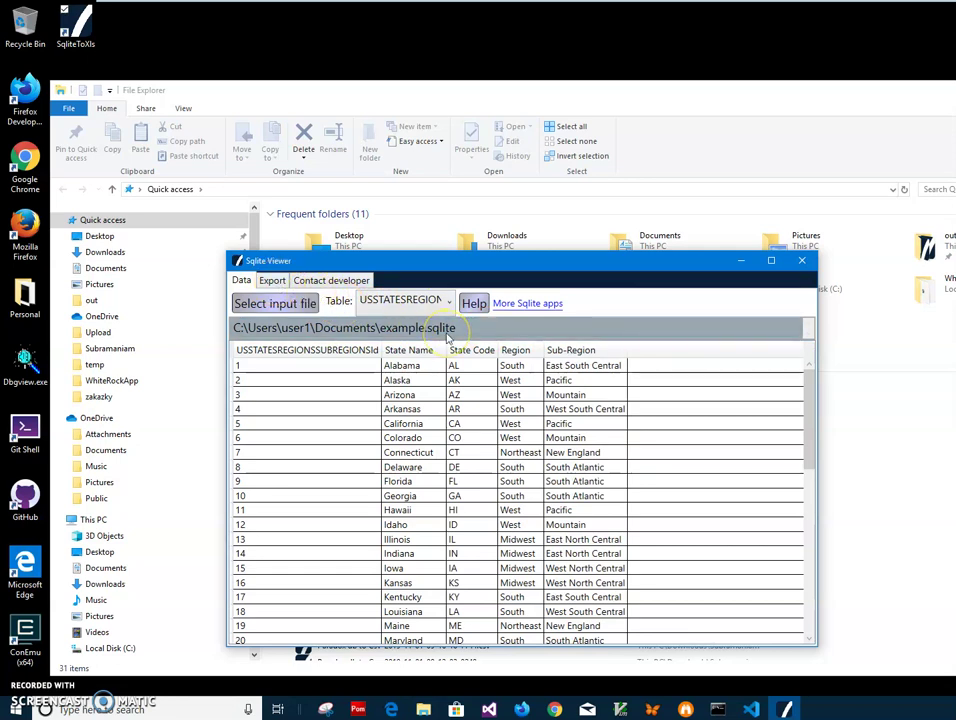
Glance at the export options, then sort the states table by Region, Sub-Region and back by Id
left_click(273, 282)
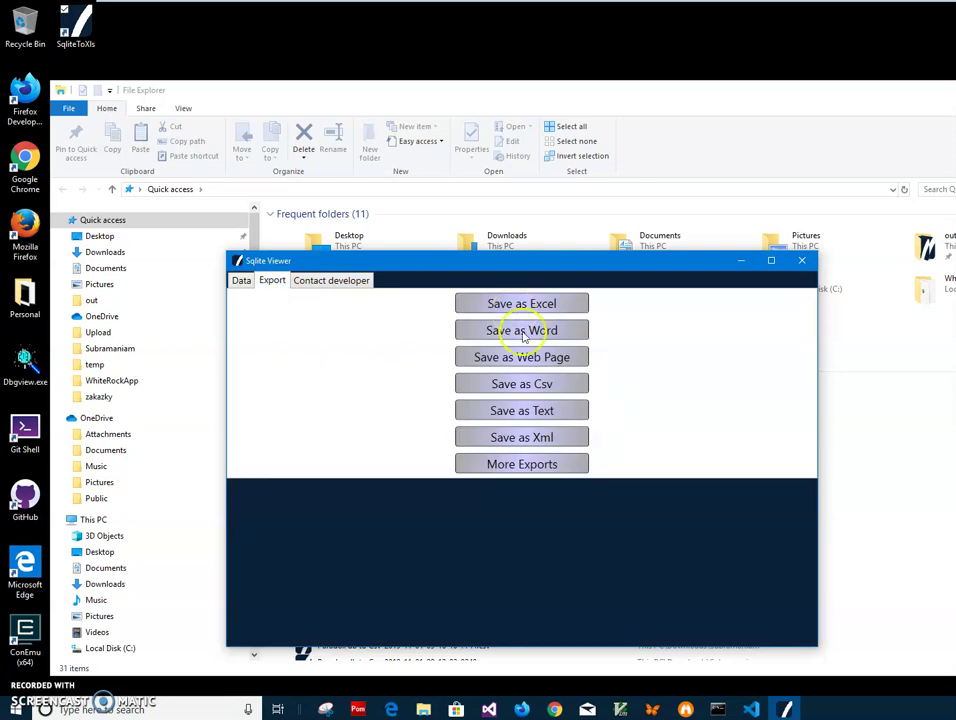
left_click(240, 281)
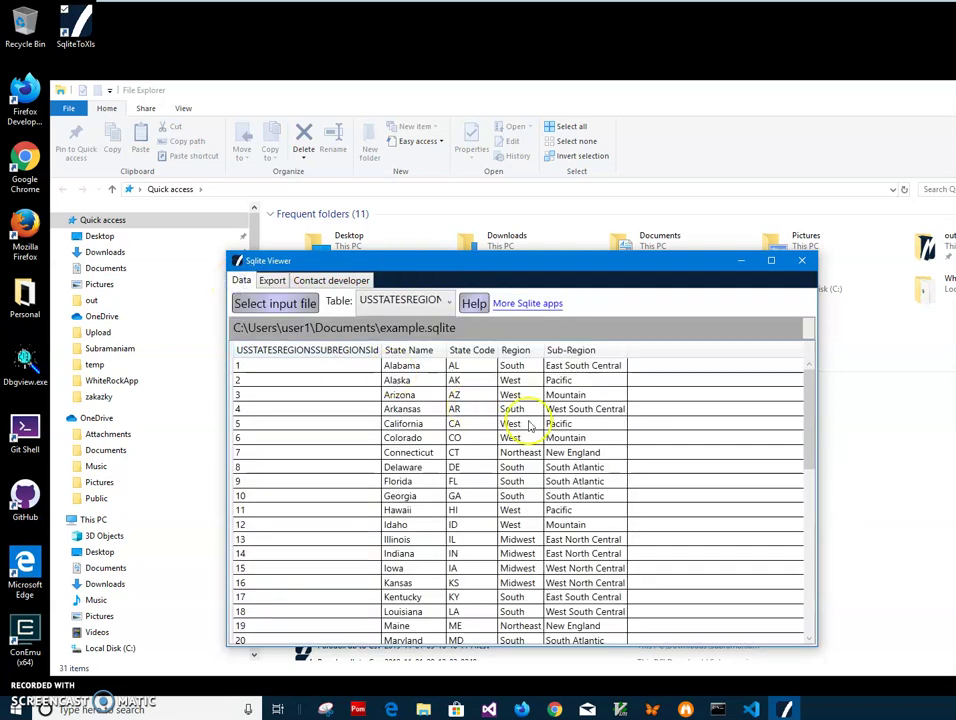
scroll(806, 461, "down", 1)
scroll(806, 461, "down", 3)
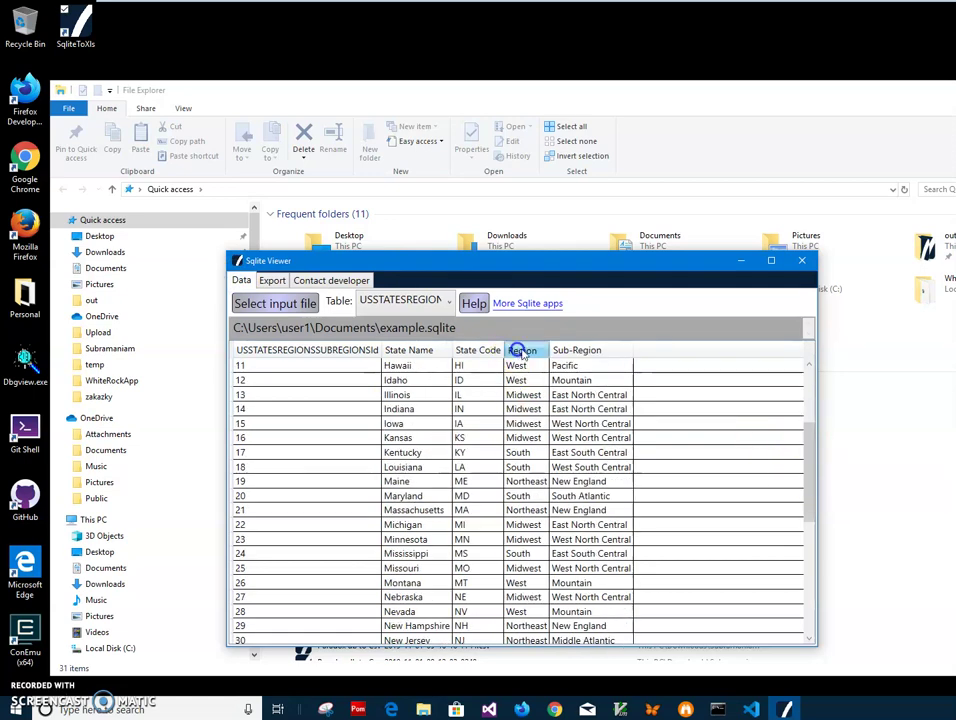
left_click(523, 351)
left_click(576, 351)
left_click(340, 350)
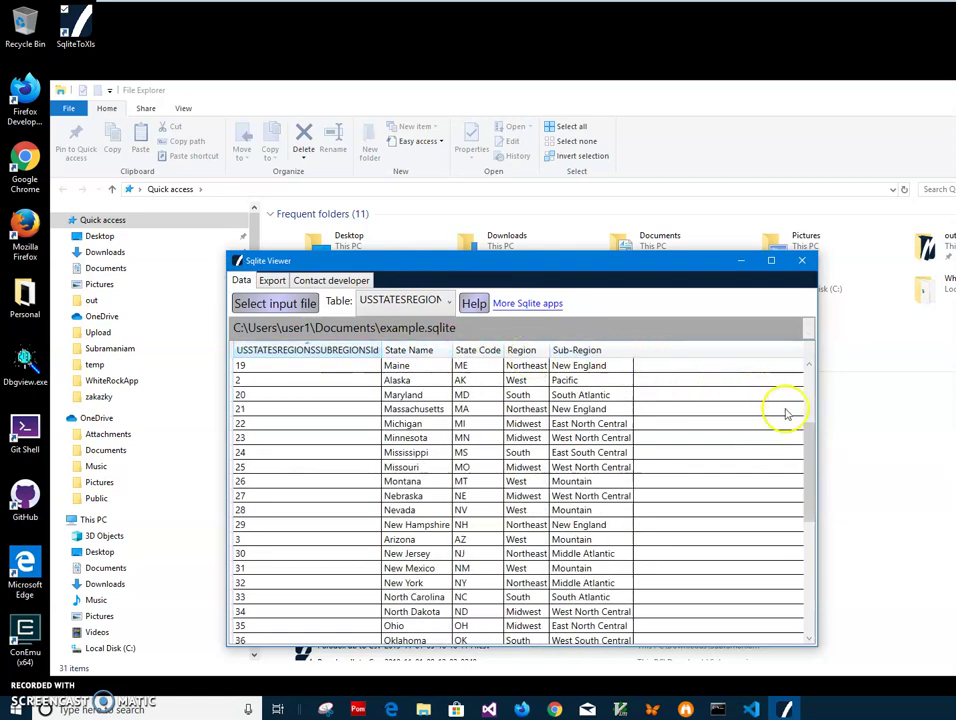
mouse_move(809, 449)
left_mouse_down()
mouse_move(815, 538)
mouse_move(814, 330)
left_mouse_up()
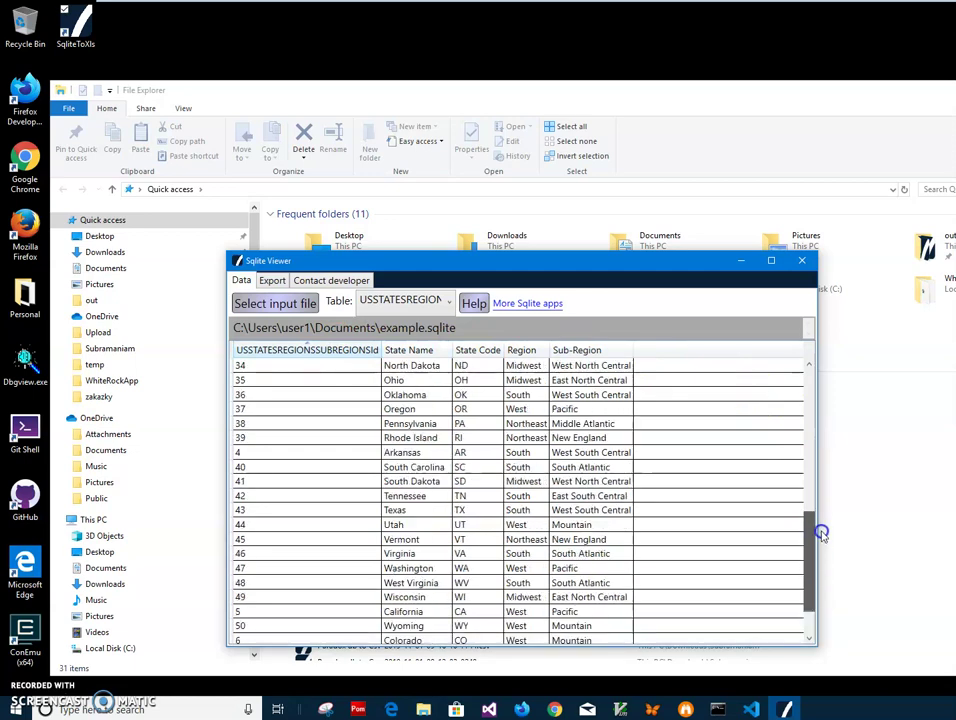
View BankInfo, address and USSTATESREGIONSSUBREGIONS, then close Sqlite Viewer and select example.sqlite
left_click(403, 302)
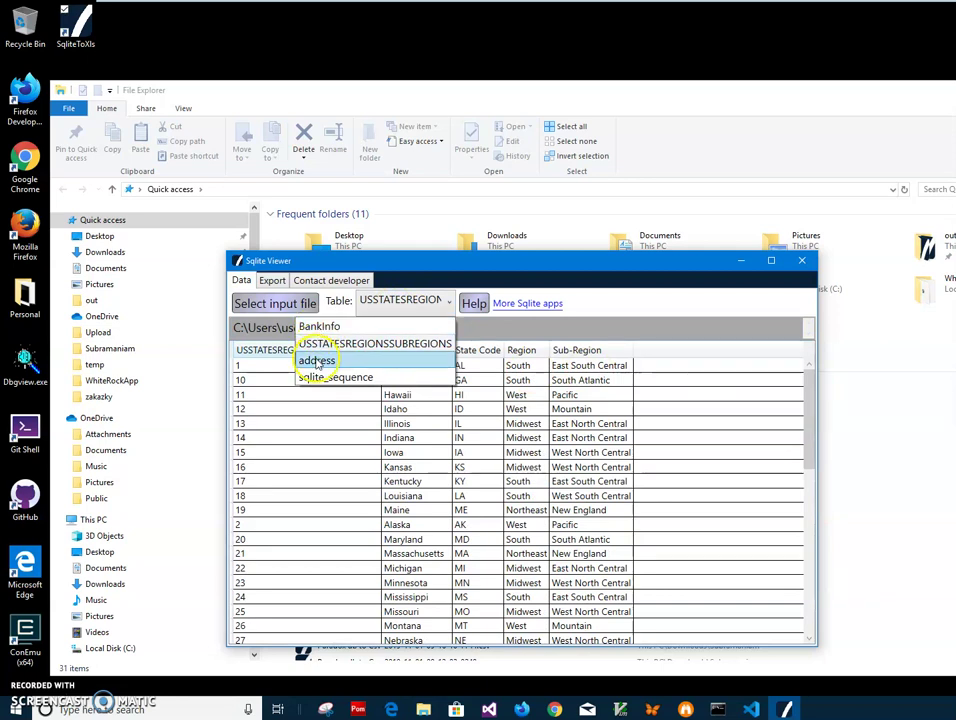
left_click(316, 326)
left_click(414, 300)
left_click(367, 358)
left_click(393, 302)
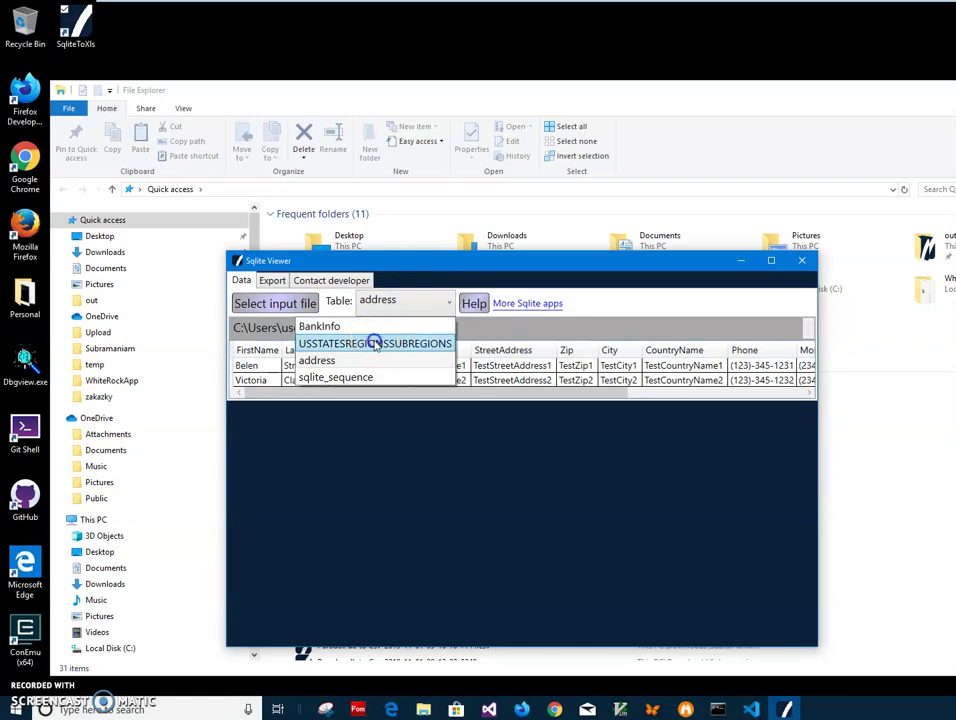
left_click(375, 339)
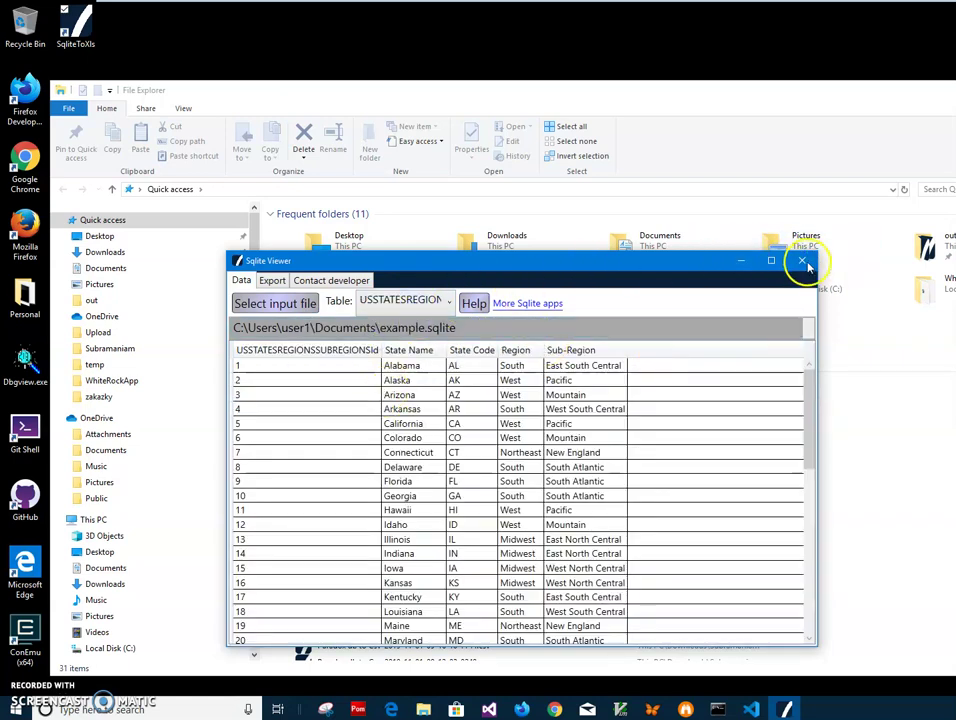
left_click(800, 261)
left_click(343, 396)
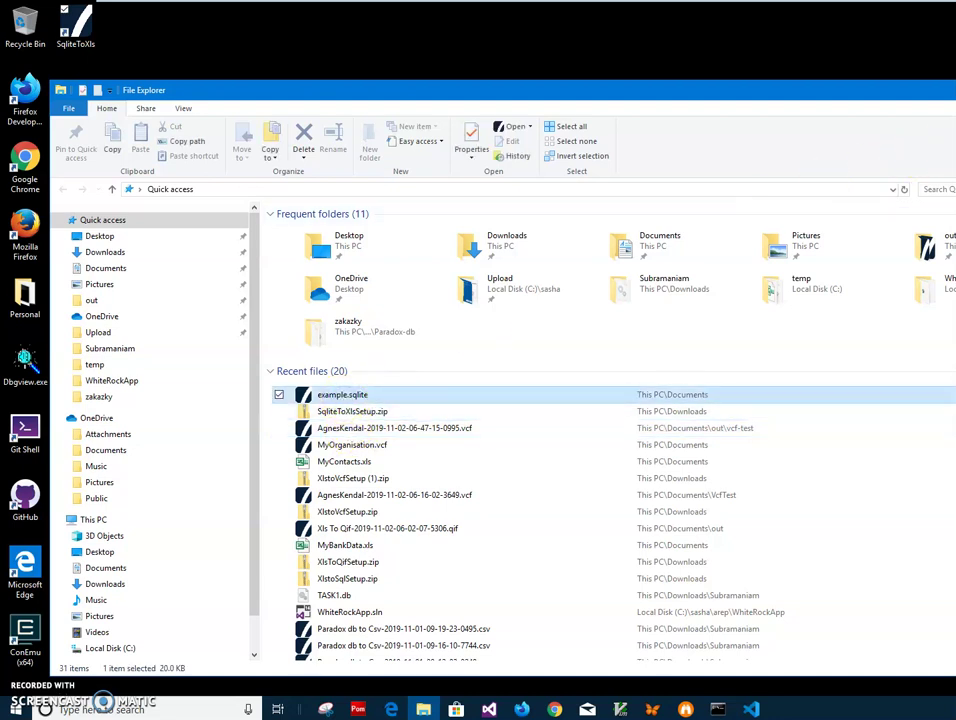
Launch SqliteToXls from its desktop shortcut and load Documents\example.sqlite as the input file
key("super+d")
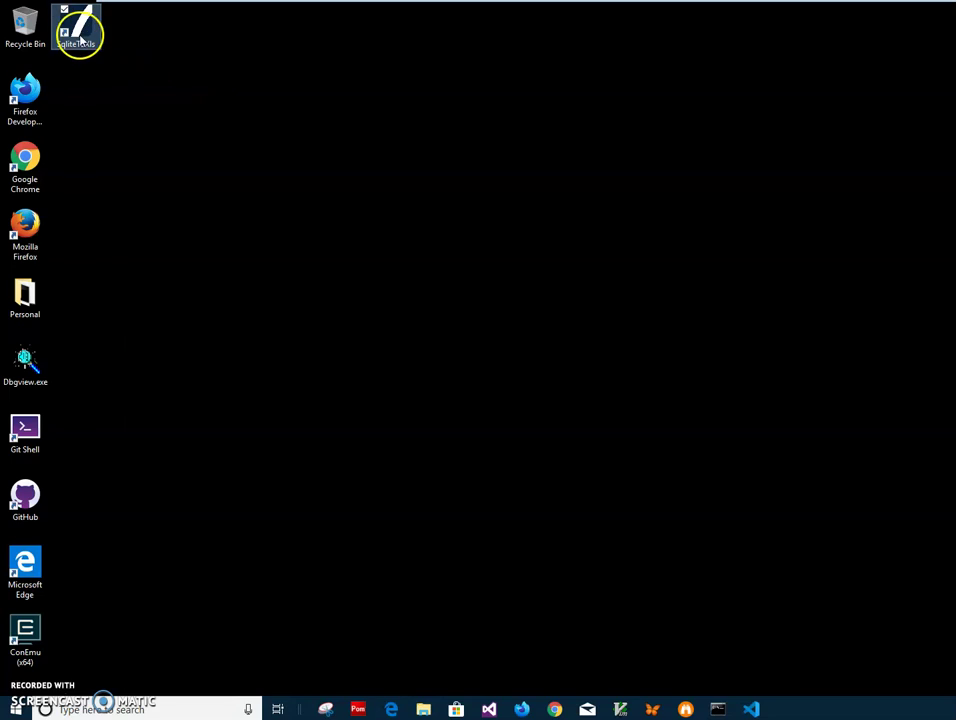
left_click(77, 28)
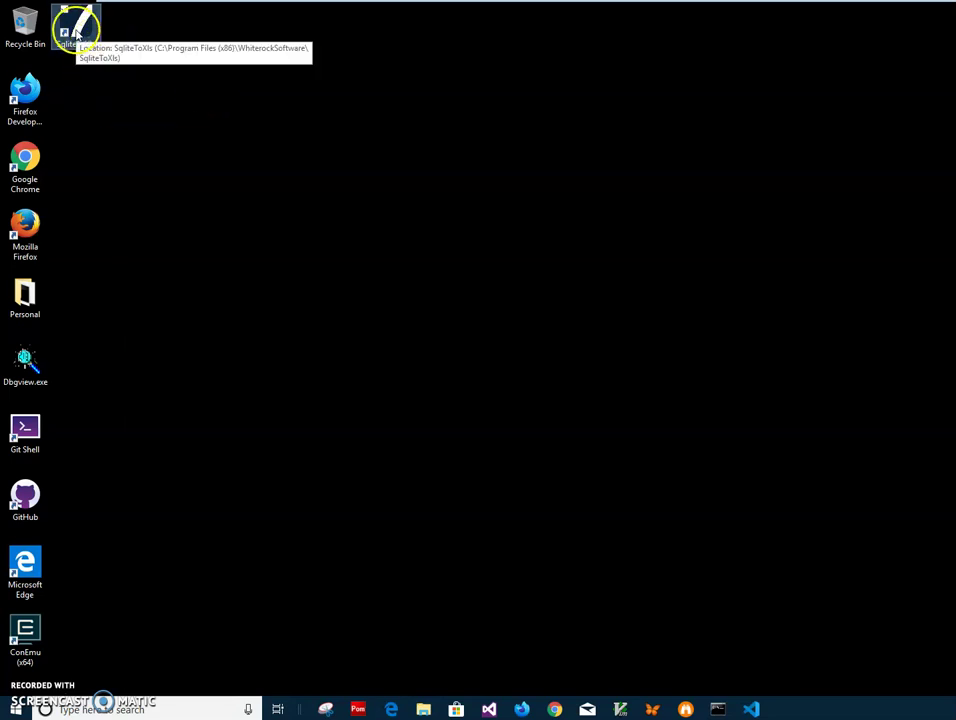
double_click(76, 26)
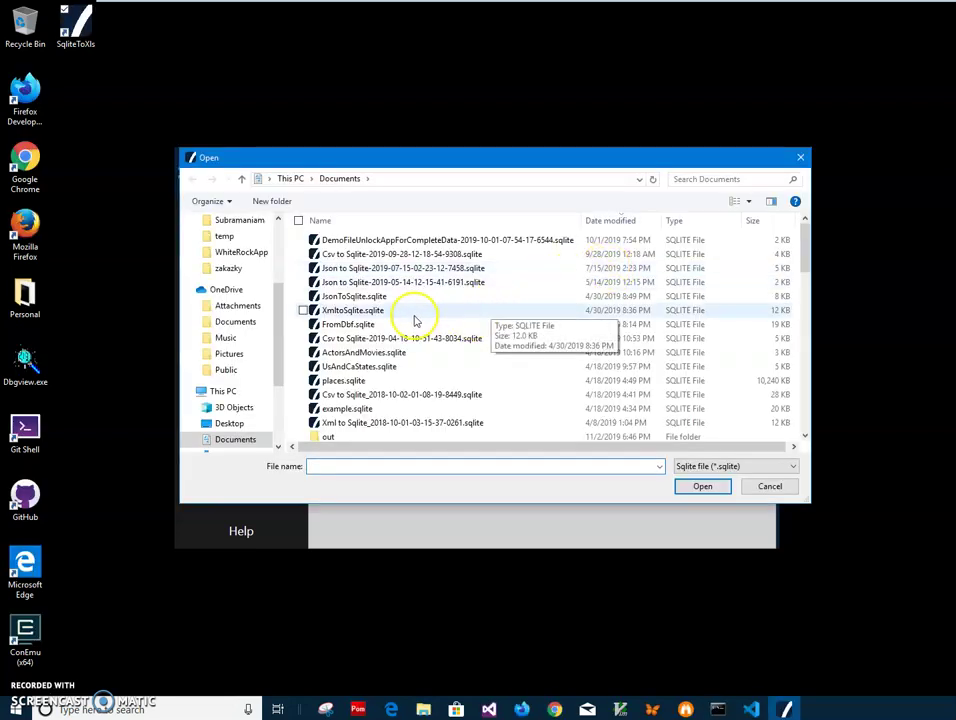
left_click(360, 410)
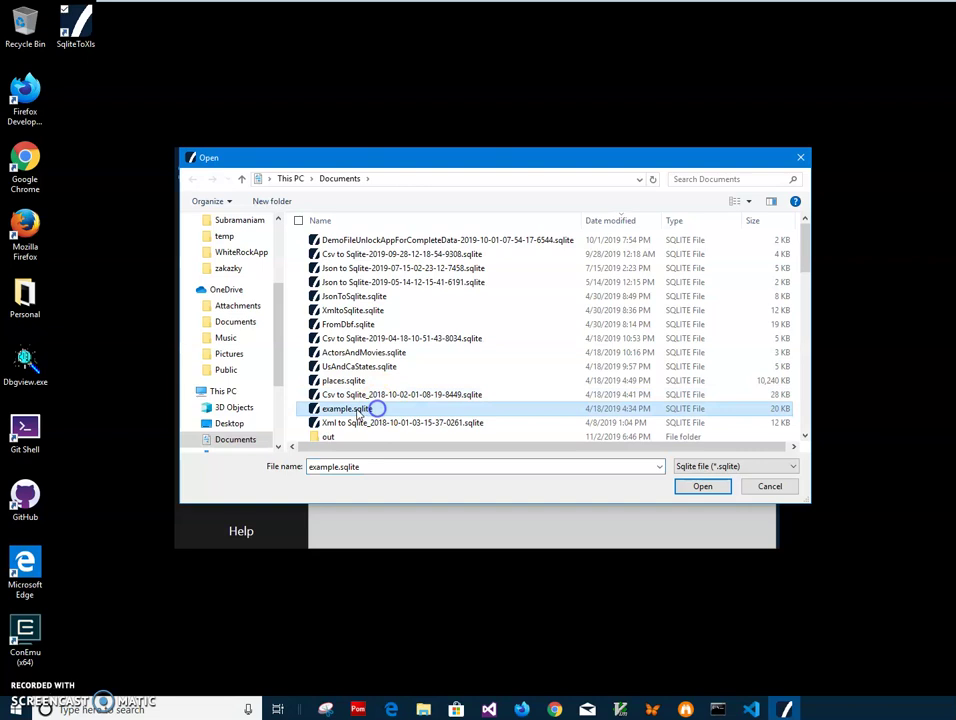
double_click(355, 413)
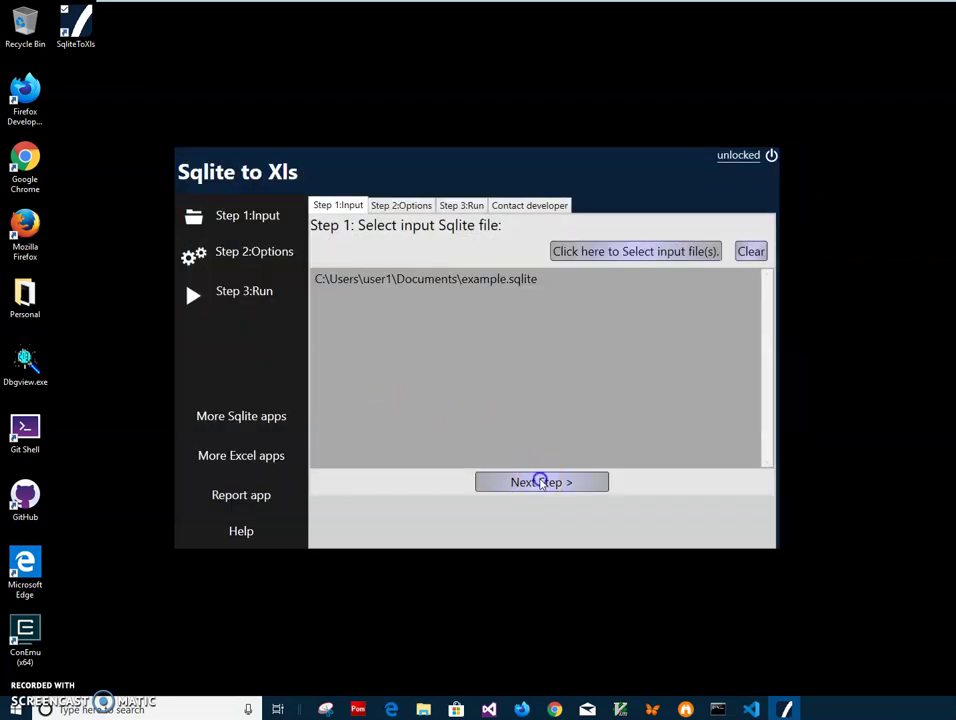
Advance past the conversion options to Step 3: Run conversion and start the run
left_click(541, 482)
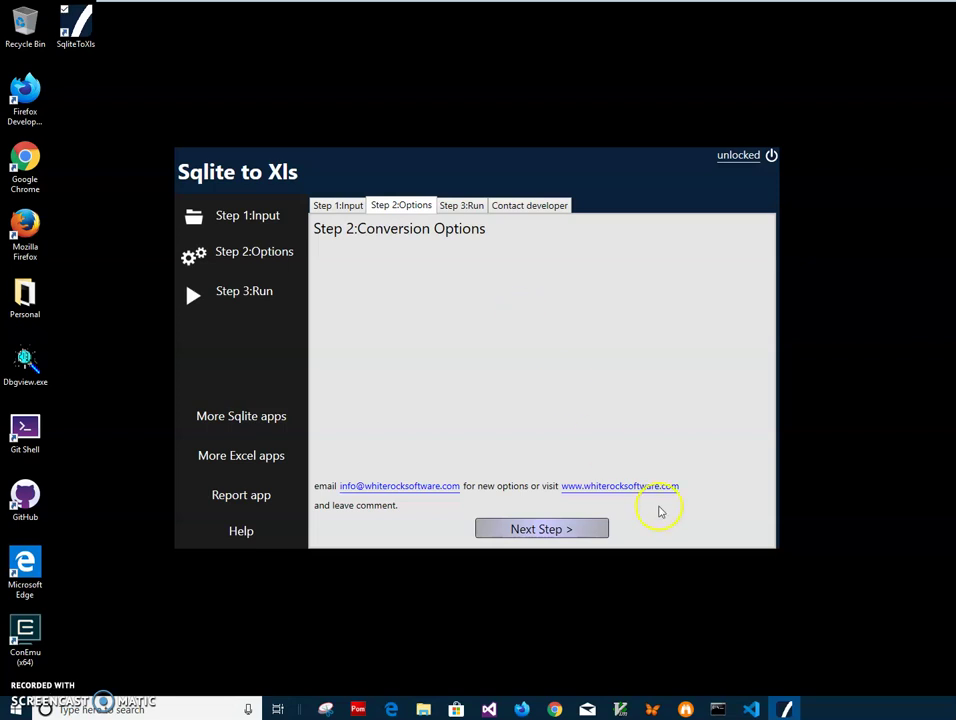
left_click(585, 530)
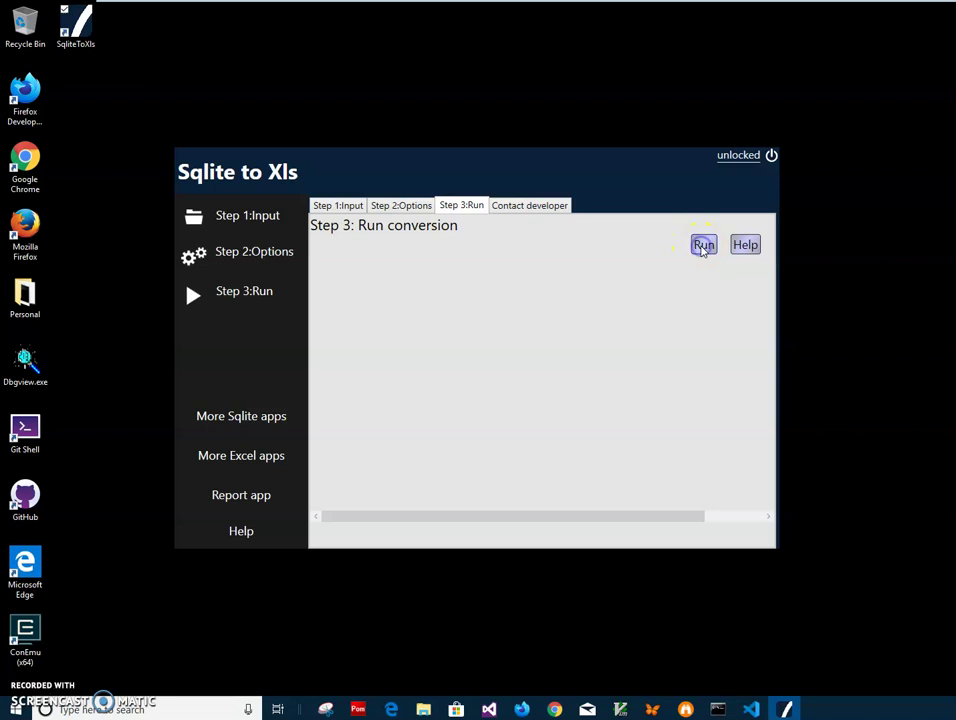
left_click(703, 246)
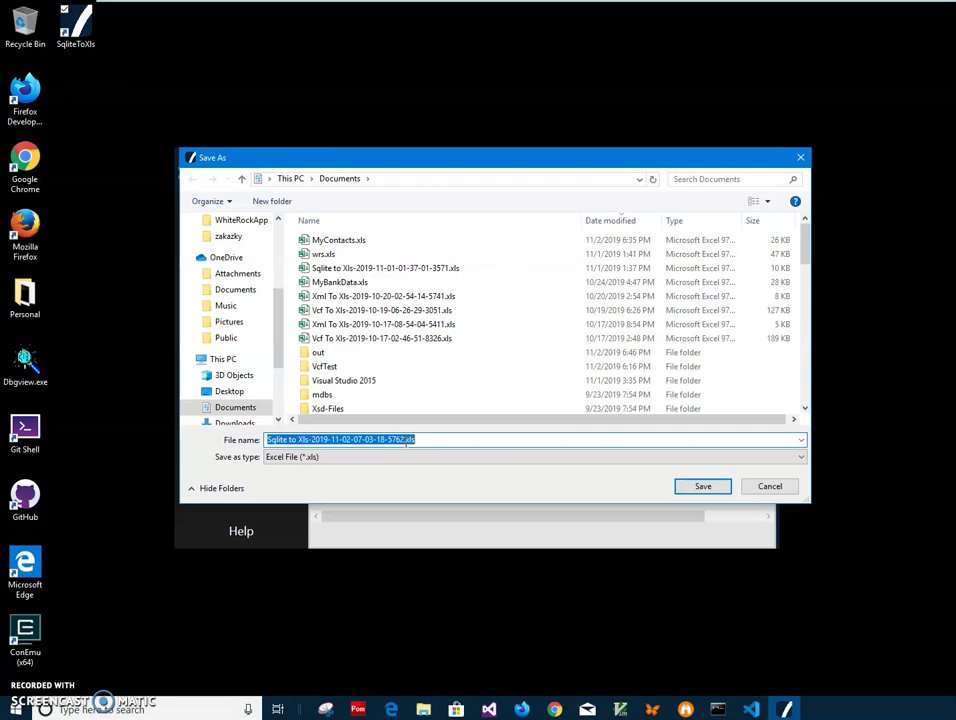
Rename the output file to MyTest and save it in Documents as MyTest.xls
left_click(404, 441)
key("shift+Home")
type("M")
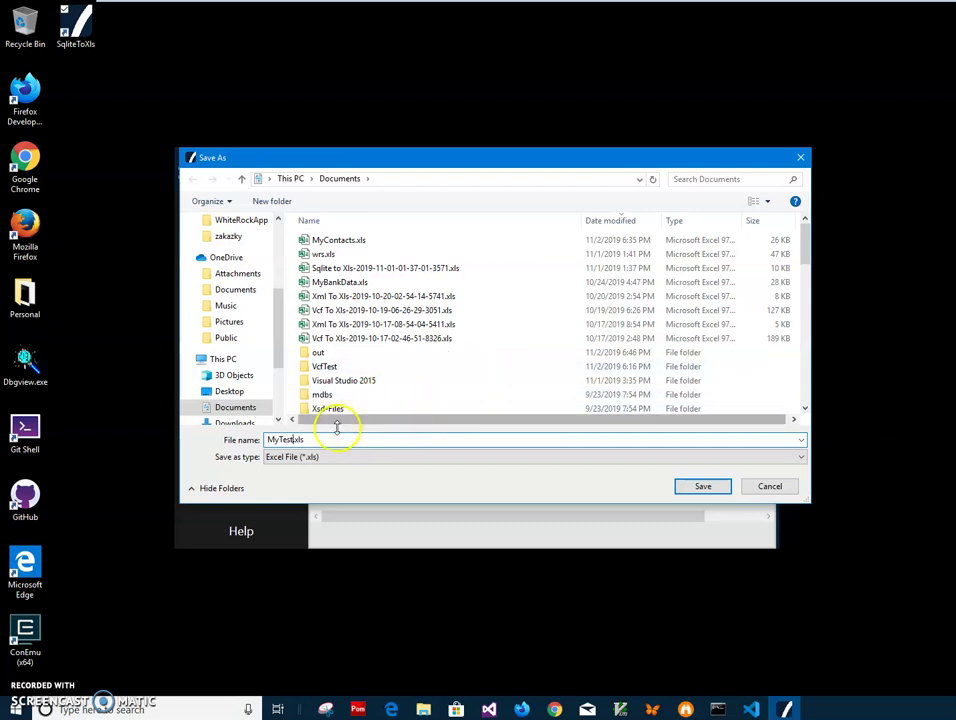
left_click(716, 491)
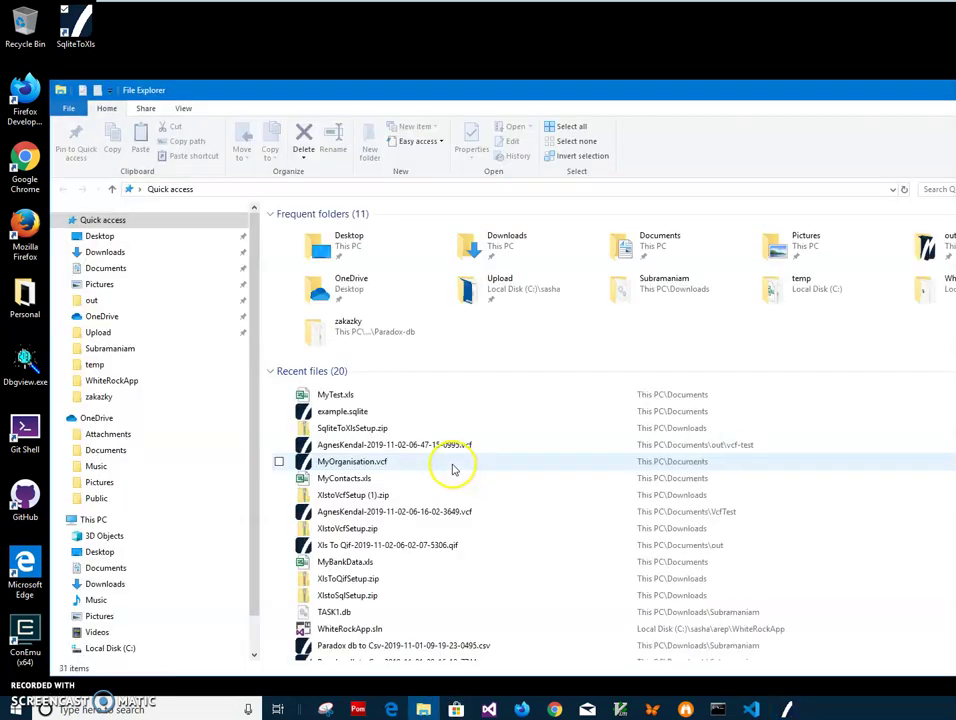
Open MyTest.xls from Recent files in Excel Mobile to see one sheet per table
left_click(338, 396)
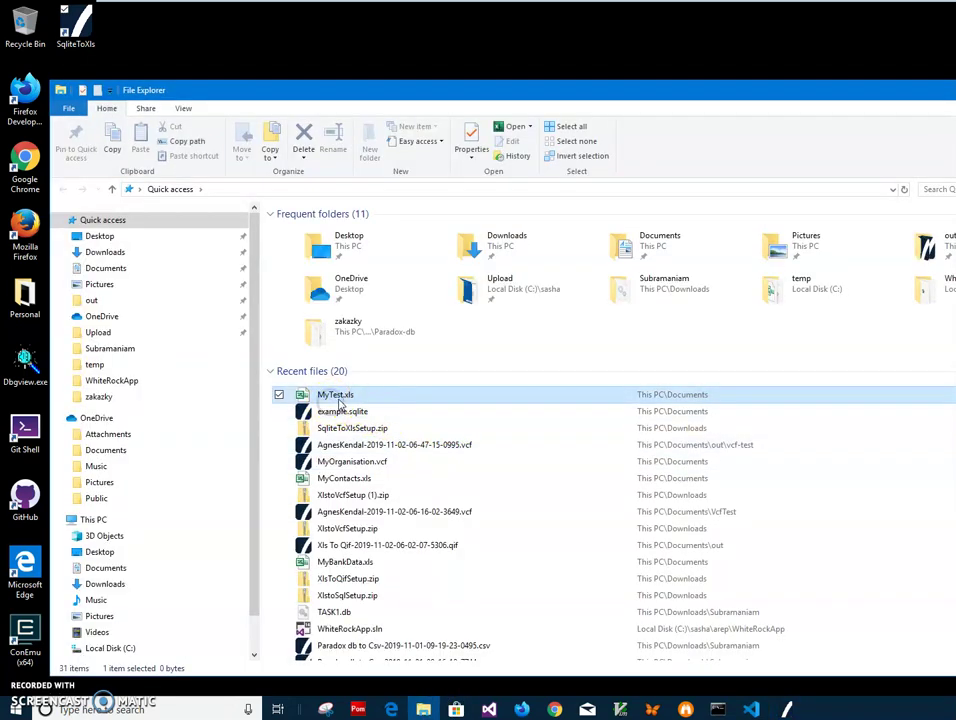
double_click(334, 396)
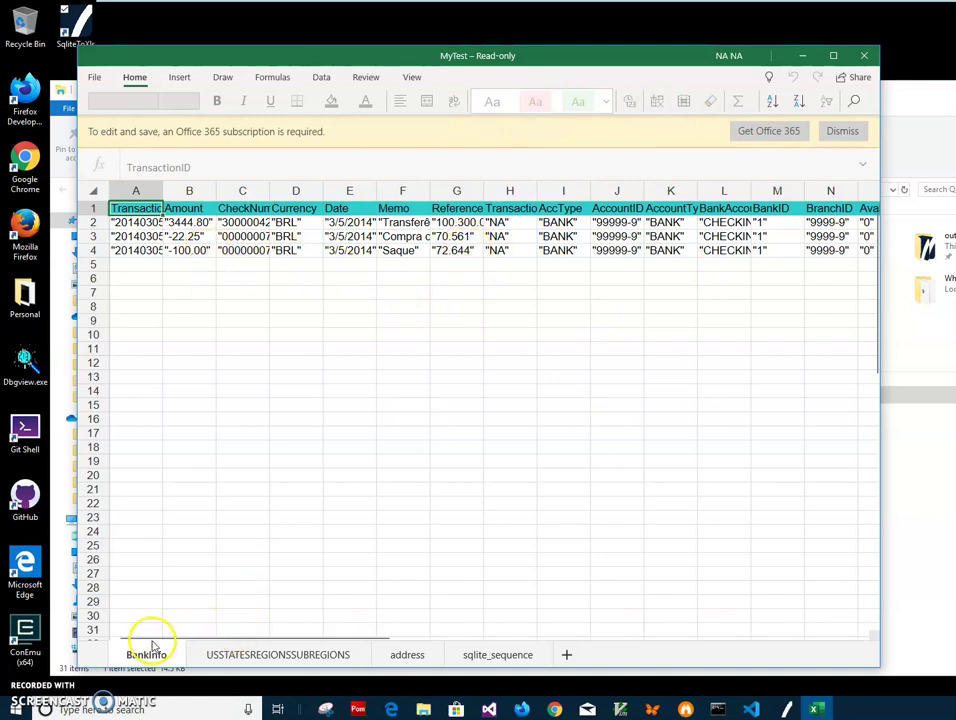
Check BankInfo cell A3, then review the USSTATESREGIONSSUBREGIONS sheet, including Hawaii in B12
left_click(137, 236)
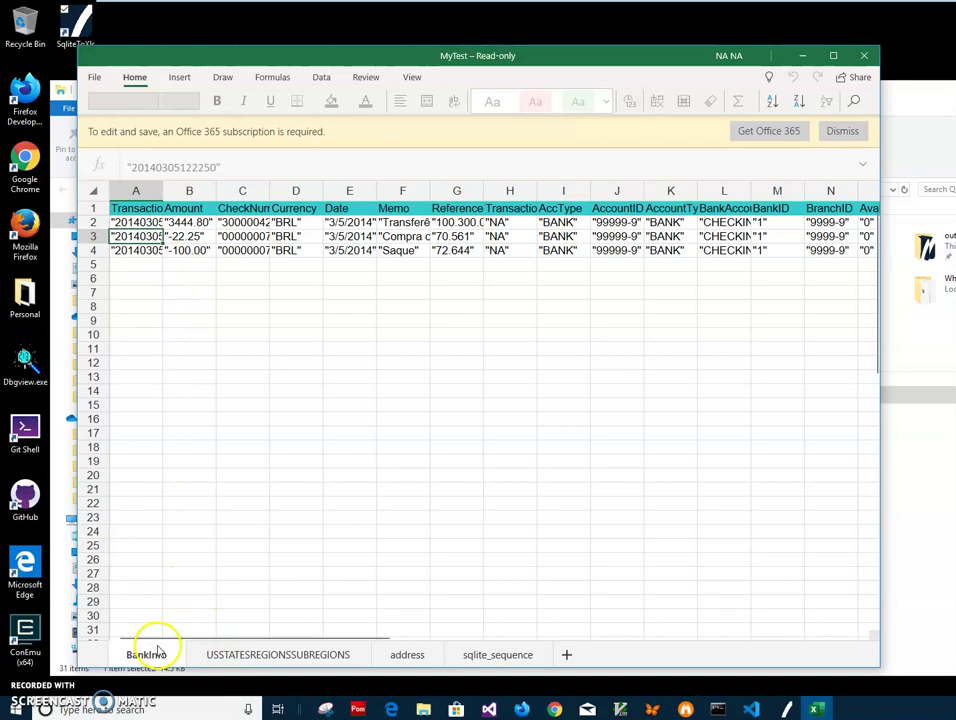
left_click(252, 655)
left_click(181, 362)
scroll(193, 425, "down", 8)
scroll(194, 423, "down", 8)
scroll(198, 423, "up", 6)
scroll(215, 425, "up", 7)
scroll(226, 428, "up", 3)
Look through the address and sqlite_sequence sheets, then return to BankInfo
left_click(408, 655)
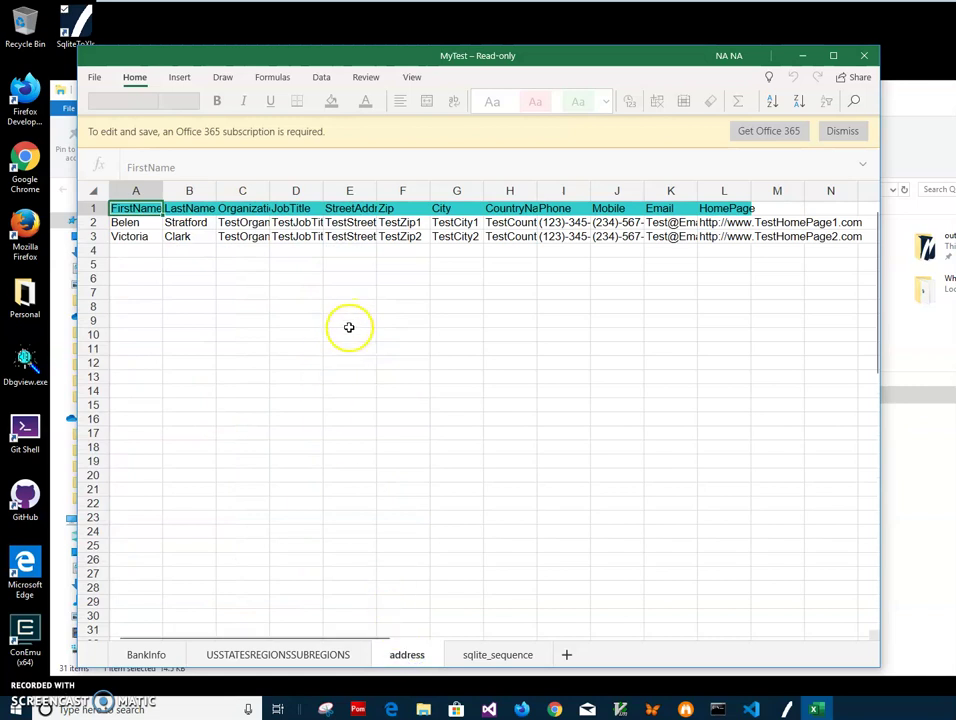
left_click(487, 656)
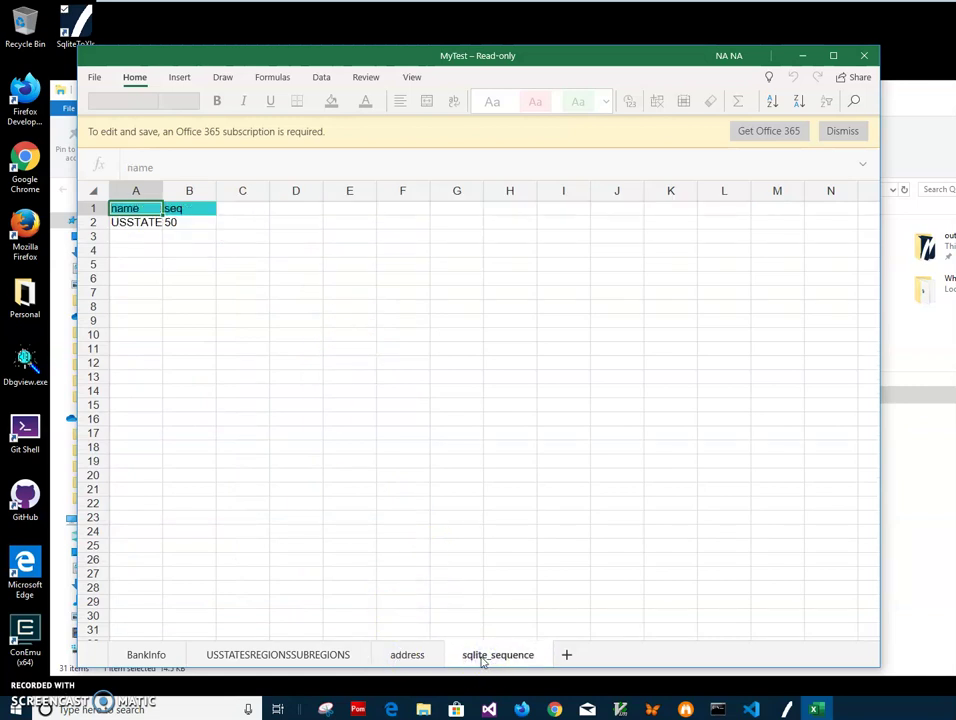
left_click(432, 657)
left_click(147, 657)
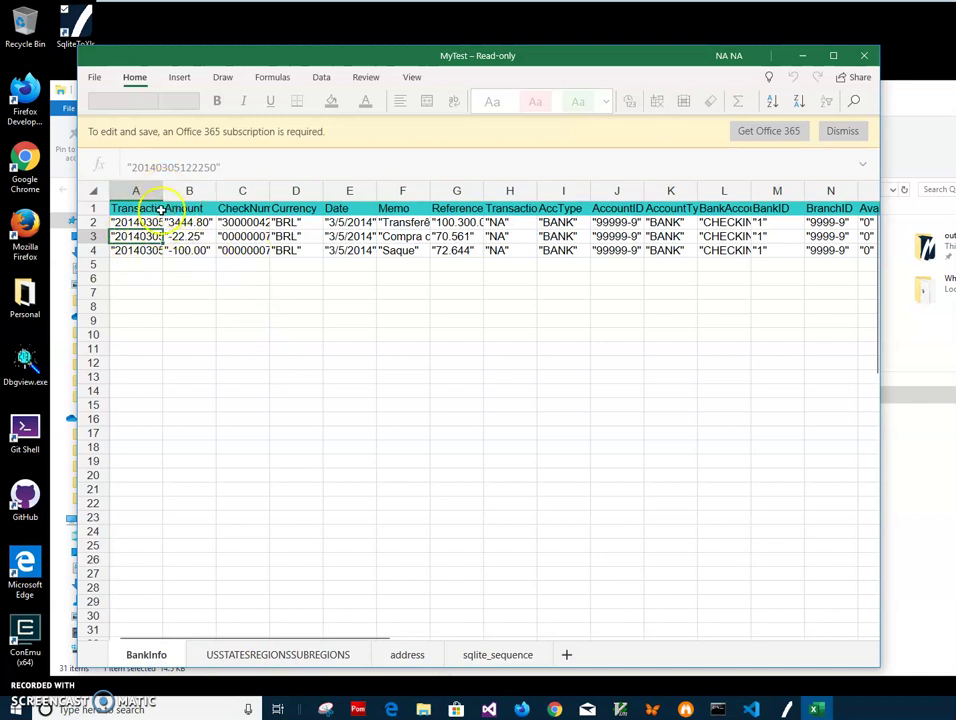
Inspect BankInfo cells C4, D2 and K2, and select AccType cells I2 through I4
left_click(240, 250)
left_click(292, 222)
left_click(690, 222)
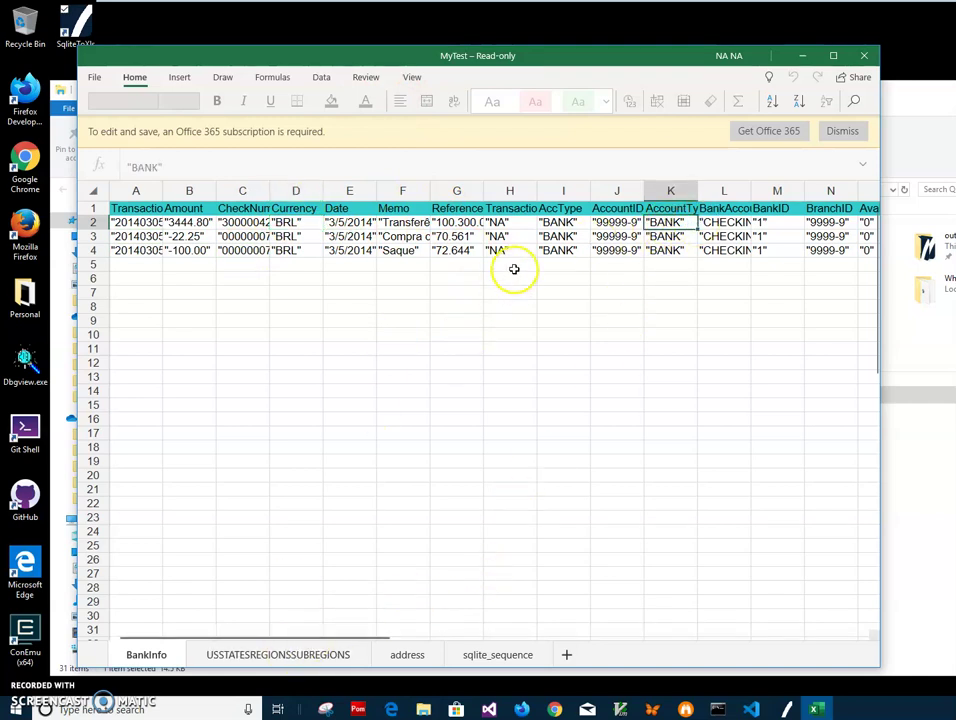
left_click(528, 224)
left_click_drag(556, 224, 559, 250)
Review the USSTATESREGIONSSUBREGIONS sheet, checking cells B7, B2, A3, A13 and A20
left_click(277, 654)
left_click(188, 292)
left_click(190, 222)
left_click(138, 237)
left_click(138, 377)
left_click(138, 475)
scroll(185, 455, "down", 5)
scroll(185, 455, "down", 5)
scroll(190, 452, "up", 8)
scroll(188, 335, "up", 2)
scroll(190, 325, "down", 4)
scroll(195, 325, "down", 8)
scroll(200, 325, "down", 2)
scroll(200, 325, "up", 8)
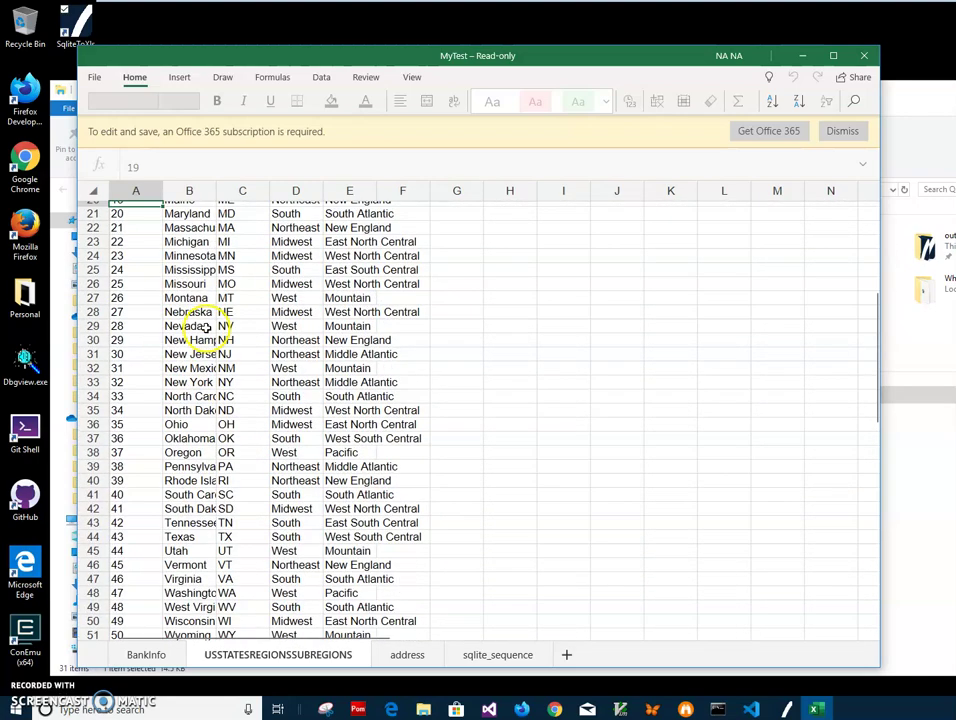
scroll(210, 330, "up", 7)
Check the address and sqlite_sequence sheets, return to BankInfo, then close the MyTest workbook
left_click(410, 653)
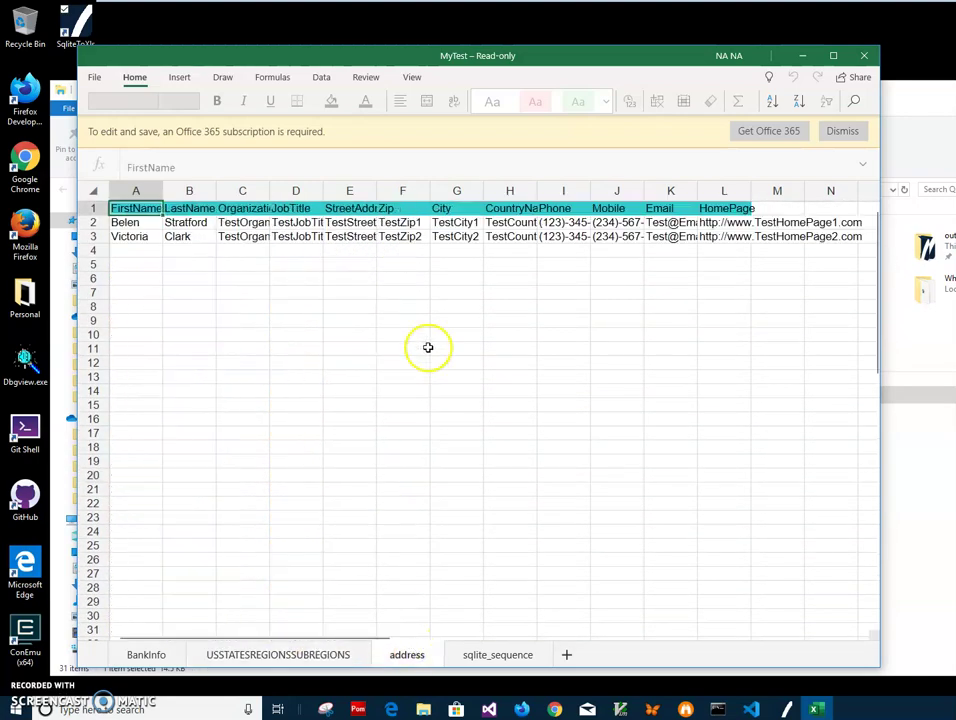
left_click(505, 655)
left_click(156, 655)
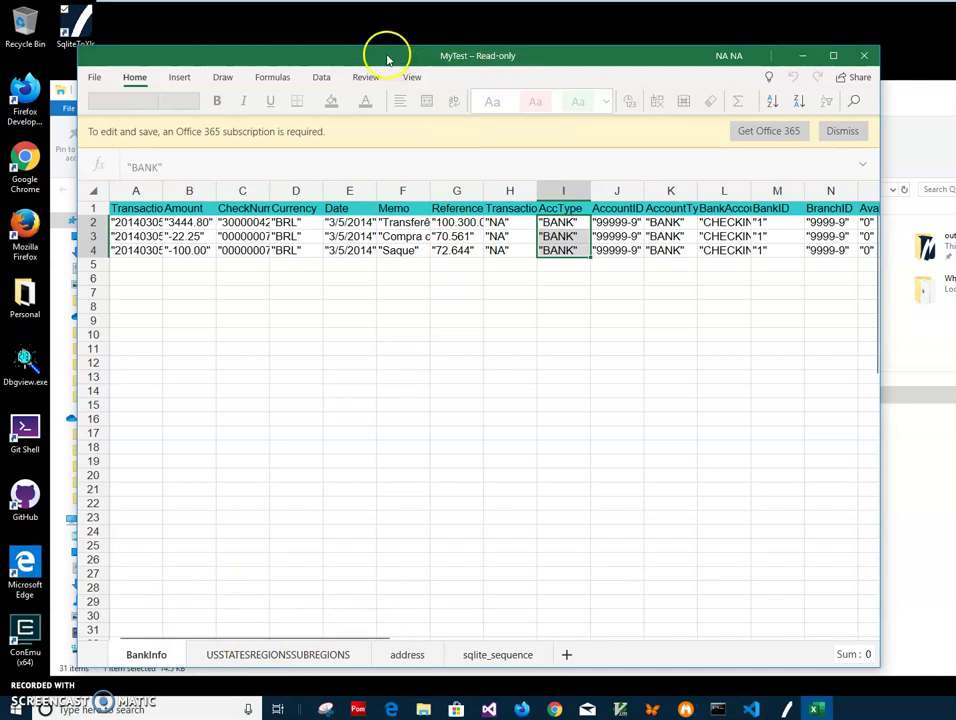
left_click_drag(388, 60, 388, 73)
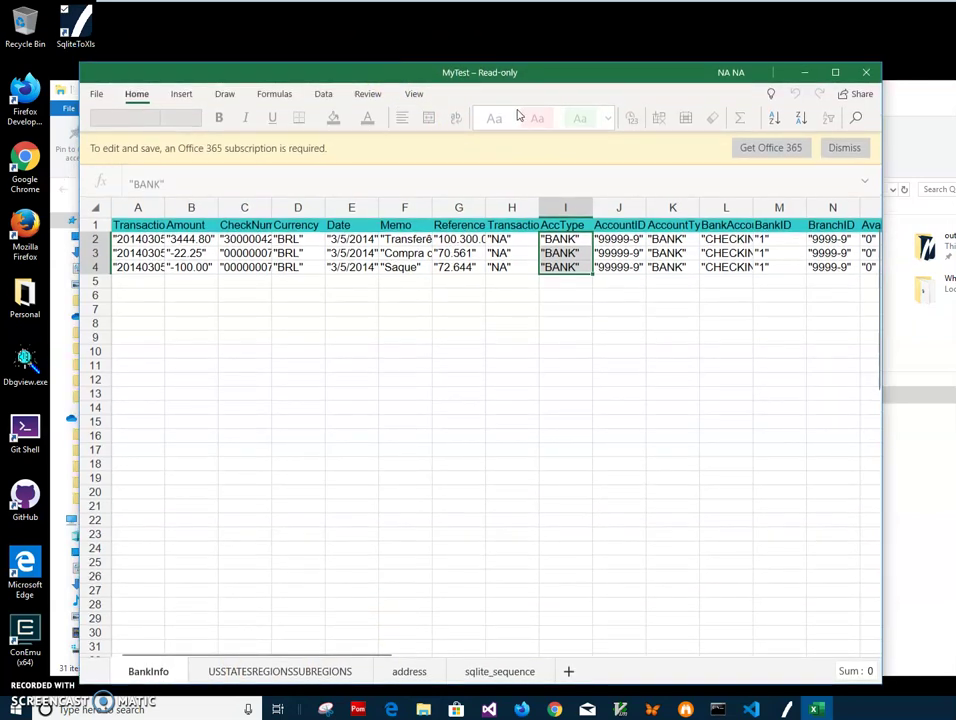
left_click(864, 73)
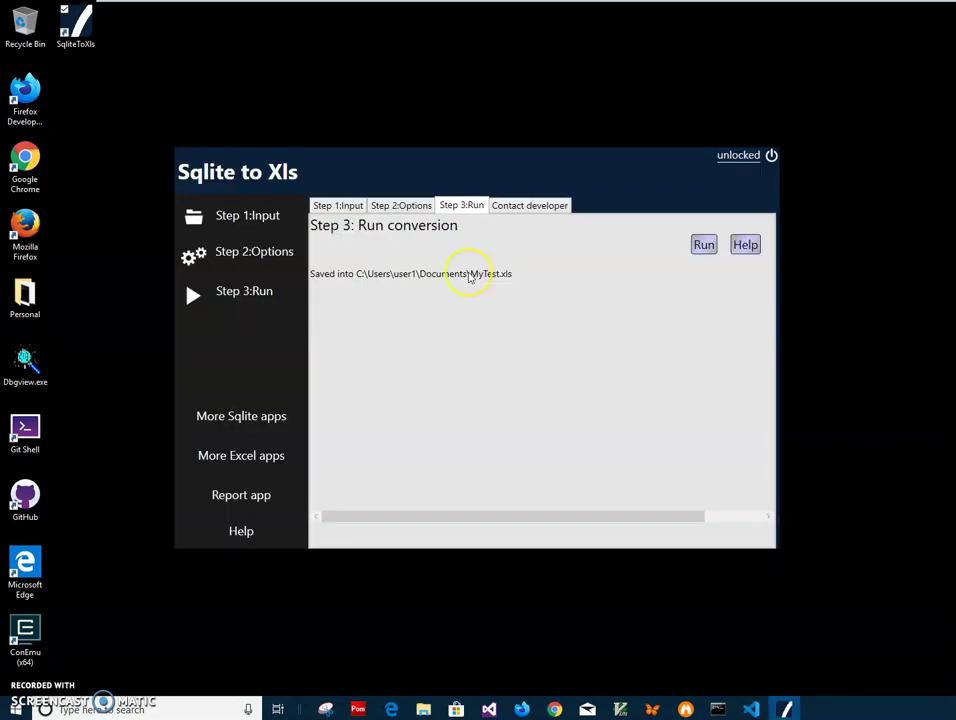